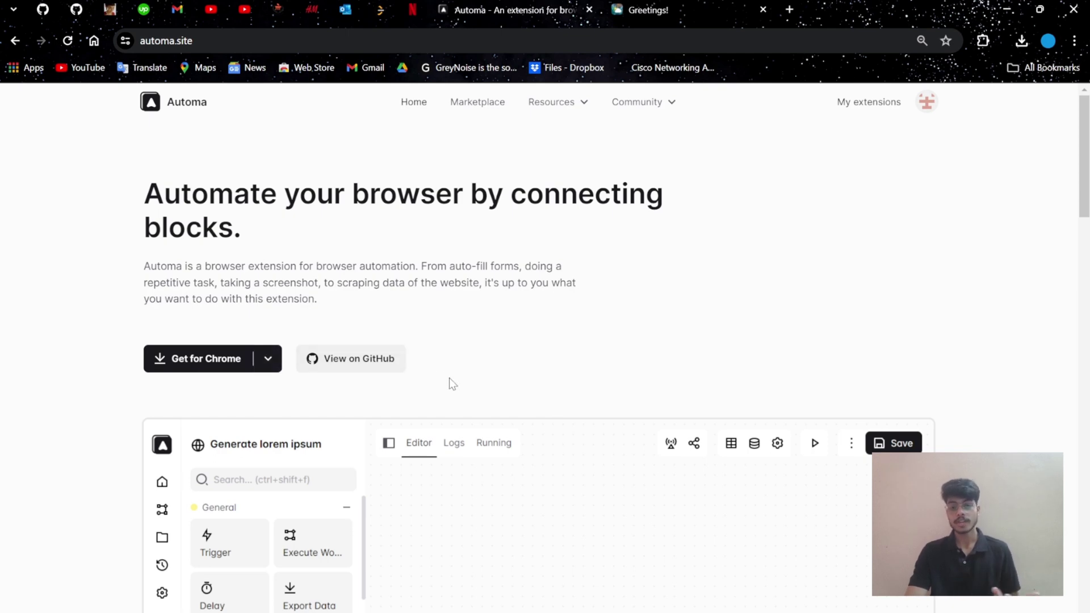
Open Automa's GitHub repository and look through its file list and README, including the download, installation, contributor and licence sections.
{"action": "left_click", "coordinate": [339, 358]}
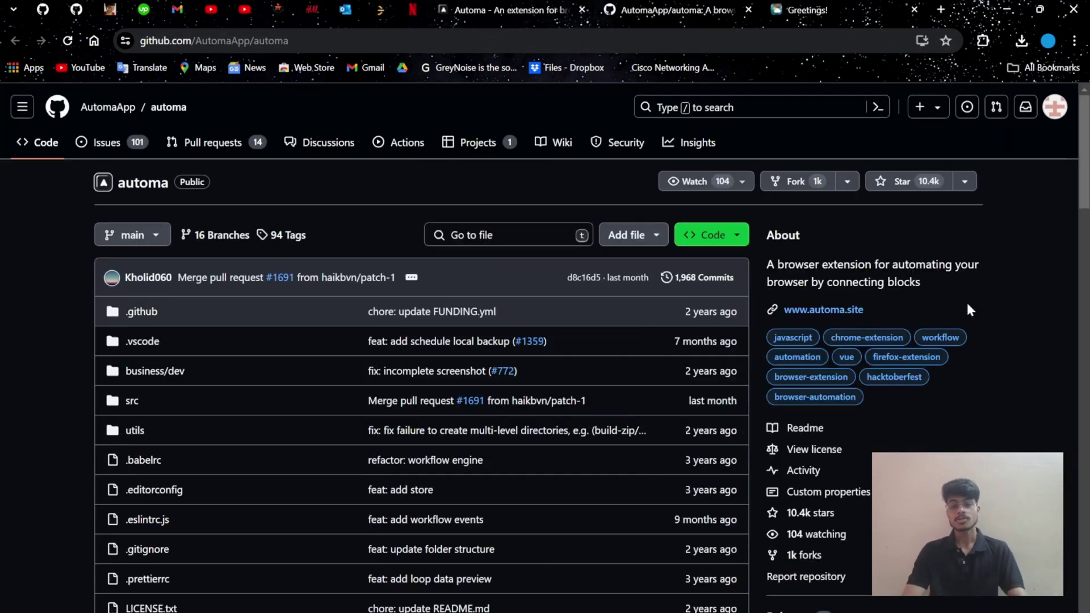
{"action": "scroll", "coordinate": [440, 437], "scroll_direction": "down", "scroll_amount": 6}
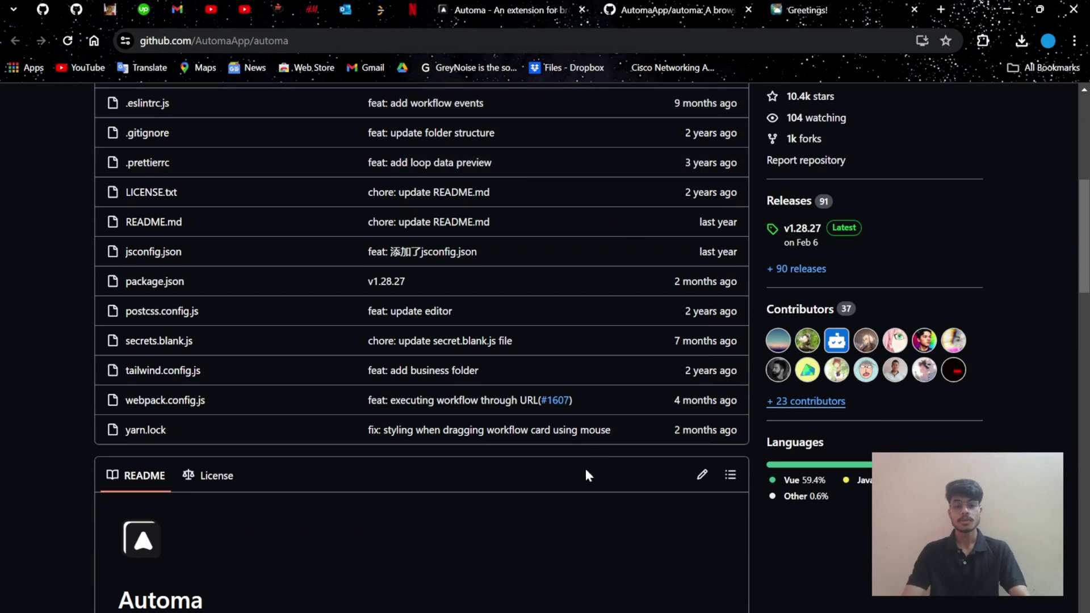
{"action": "scroll", "coordinate": [587, 474], "scroll_direction": "down", "scroll_amount": 5}
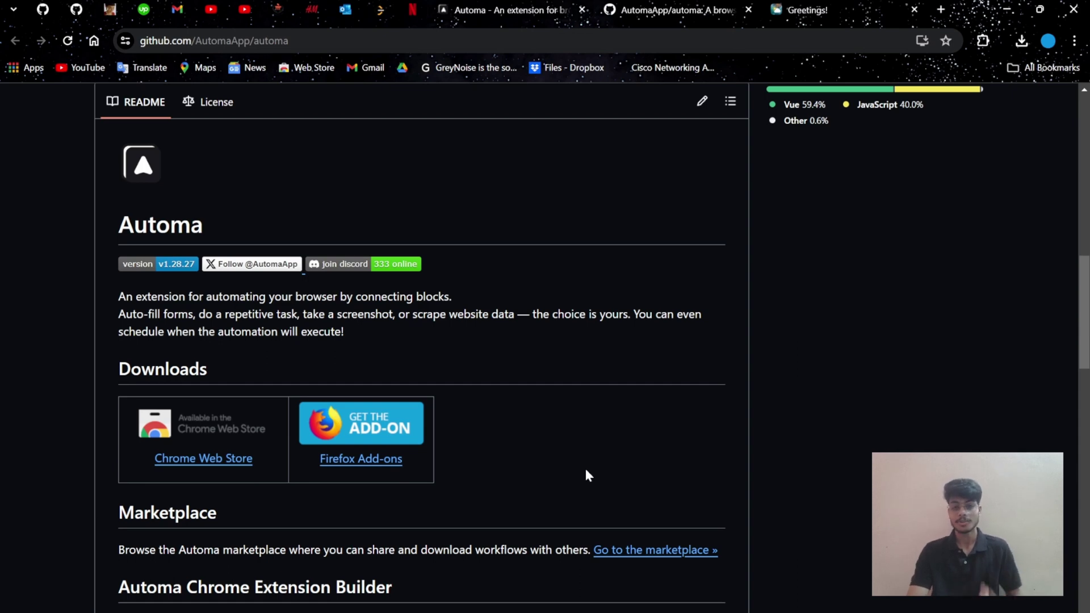
{"action": "scroll", "coordinate": [588, 475], "scroll_direction": "down", "scroll_amount": 10}
{"action": "scroll", "coordinate": [588, 476], "scroll_direction": "down", "scroll_amount": 12}
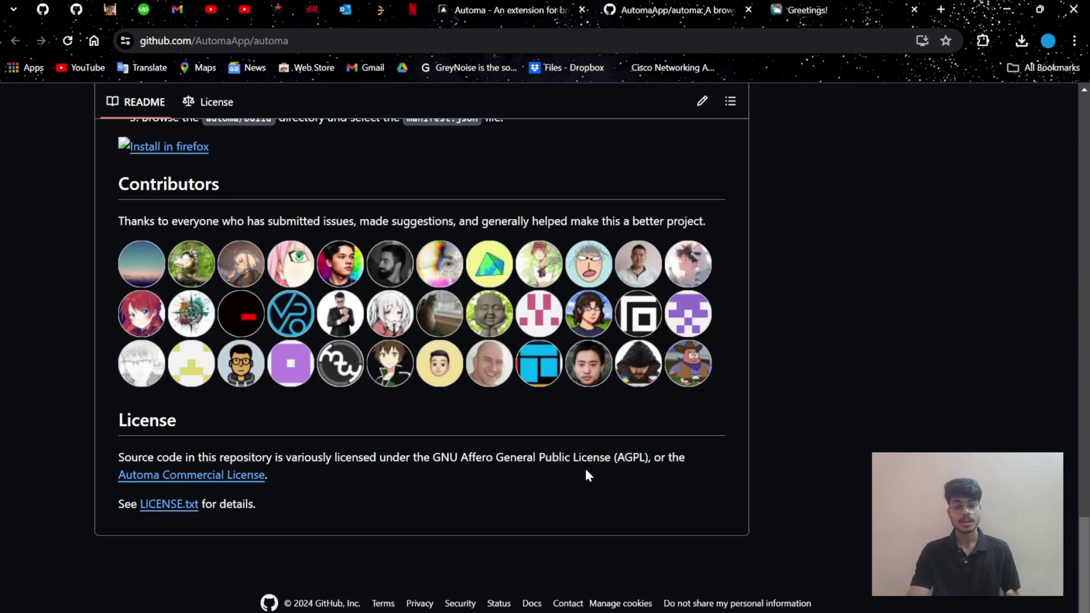
{"action": "scroll", "coordinate": [588, 475], "scroll_direction": "up", "scroll_amount": 3}
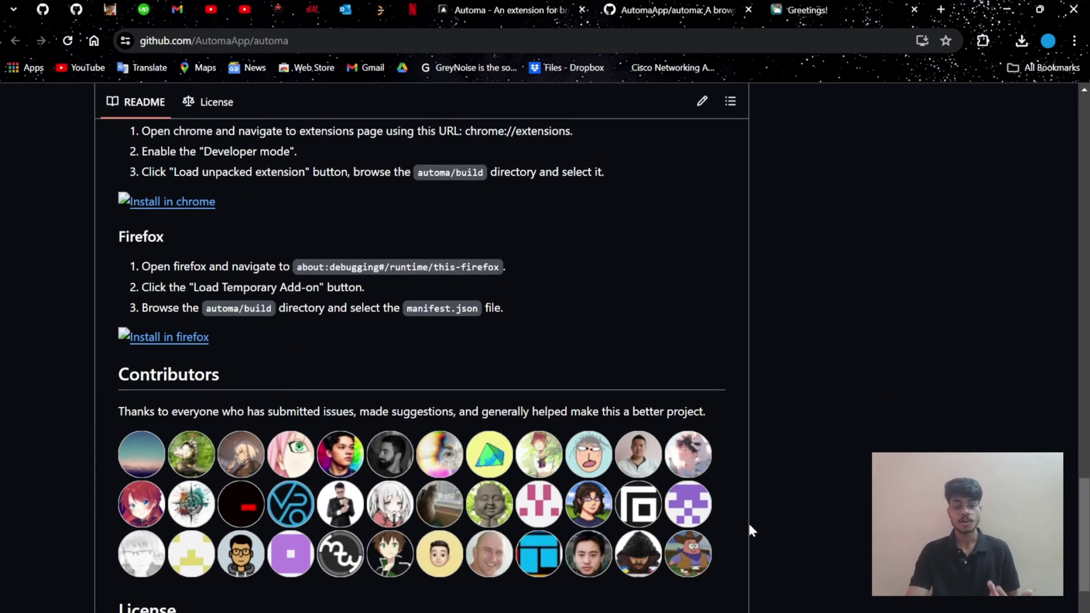
{"action": "scroll", "coordinate": [746, 519], "scroll_direction": "up", "scroll_amount": 20}
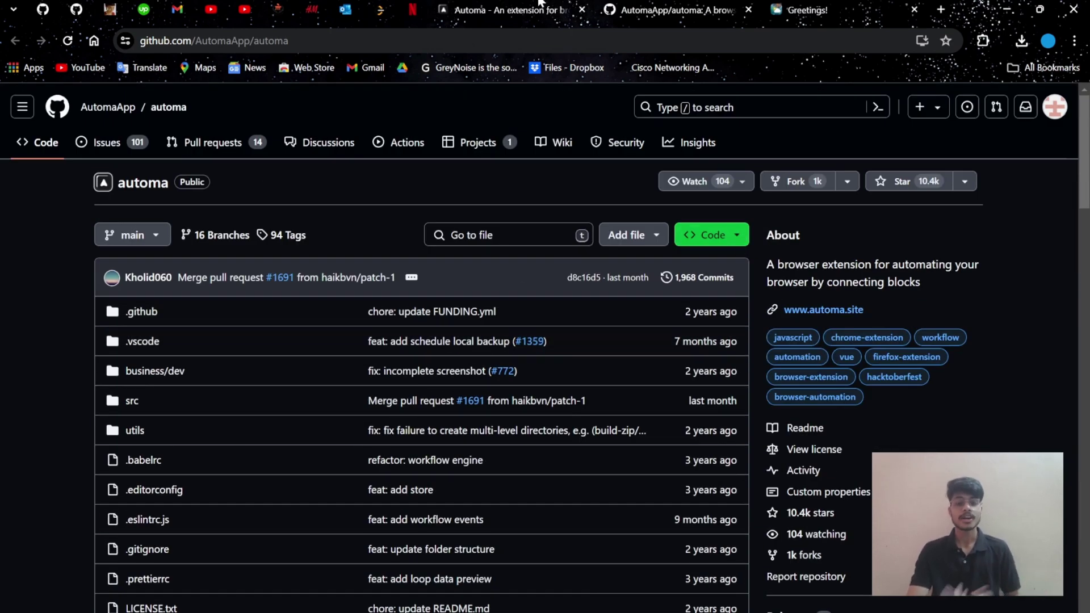
Return to the Automa website and review its home page sections on workflow building, trigger settings and marketplace workflows.
{"action": "left_click", "coordinate": [539, 5]}
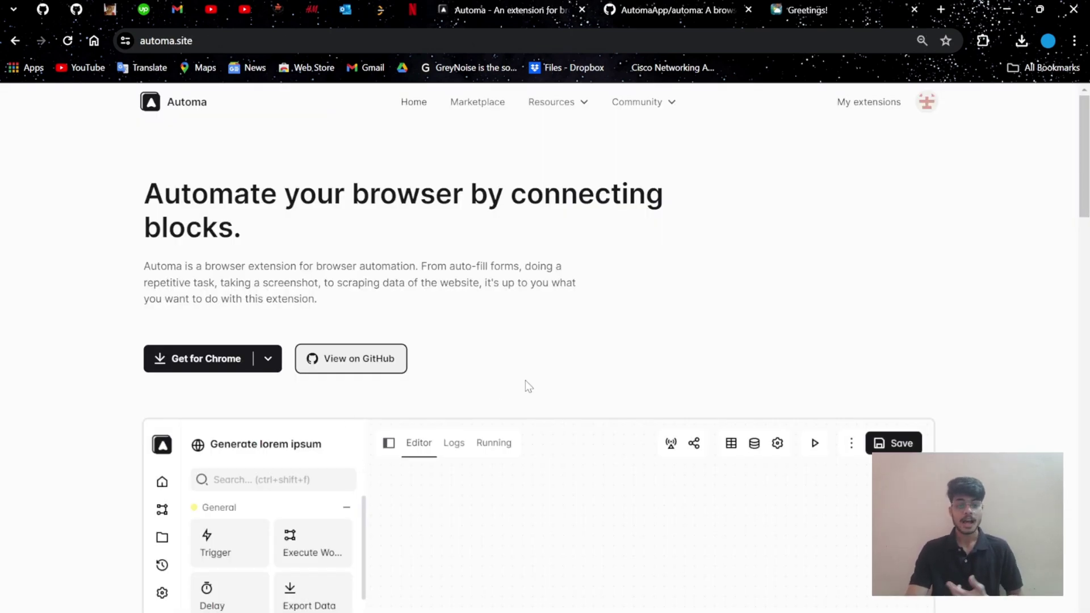
{"action": "scroll", "coordinate": [525, 380], "scroll_direction": "down", "scroll_amount": 12}
{"action": "scroll", "coordinate": [525, 381], "scroll_direction": "down", "scroll_amount": 5}
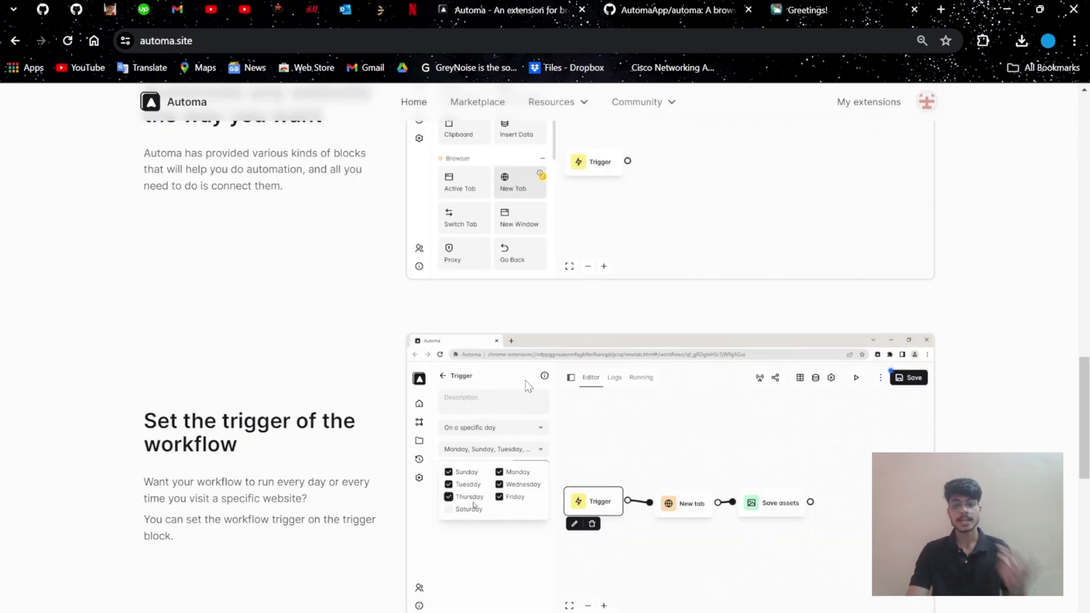
{"action": "scroll", "coordinate": [525, 380], "scroll_direction": "down", "scroll_amount": 5}
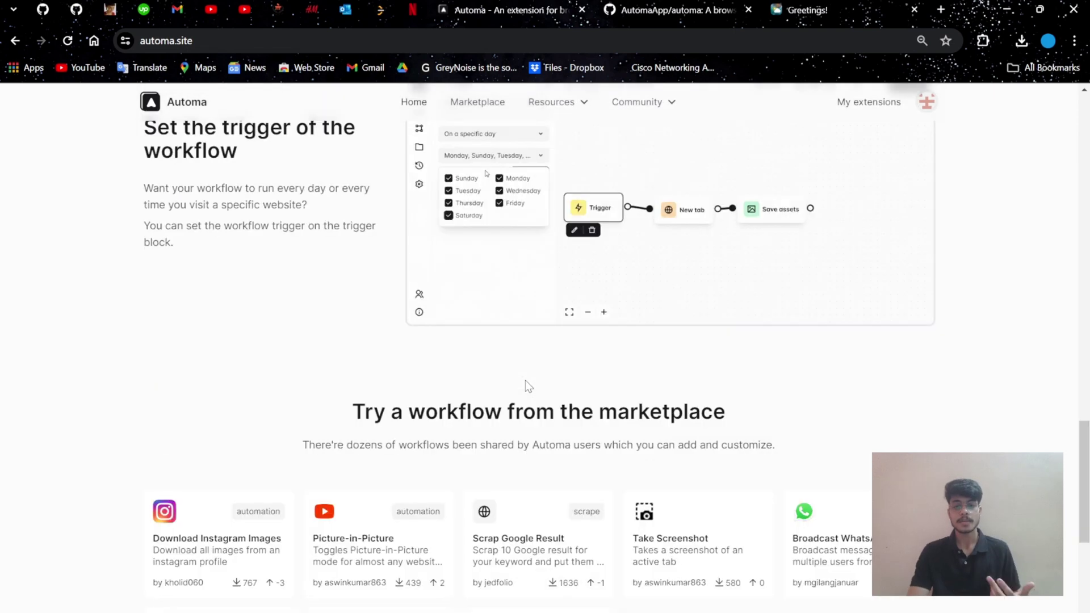
{"action": "scroll", "coordinate": [526, 380], "scroll_direction": "up", "scroll_amount": 5}
{"action": "scroll", "coordinate": [597, 471], "scroll_direction": "down", "scroll_amount": 4}
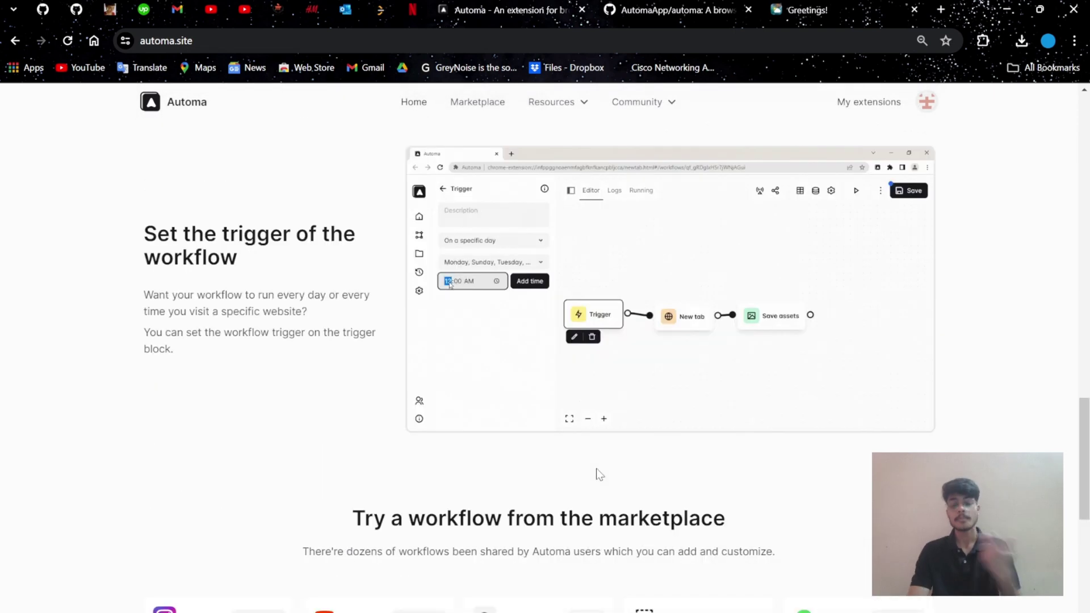
{"action": "scroll", "coordinate": [597, 474], "scroll_direction": "up", "scroll_amount": 4}
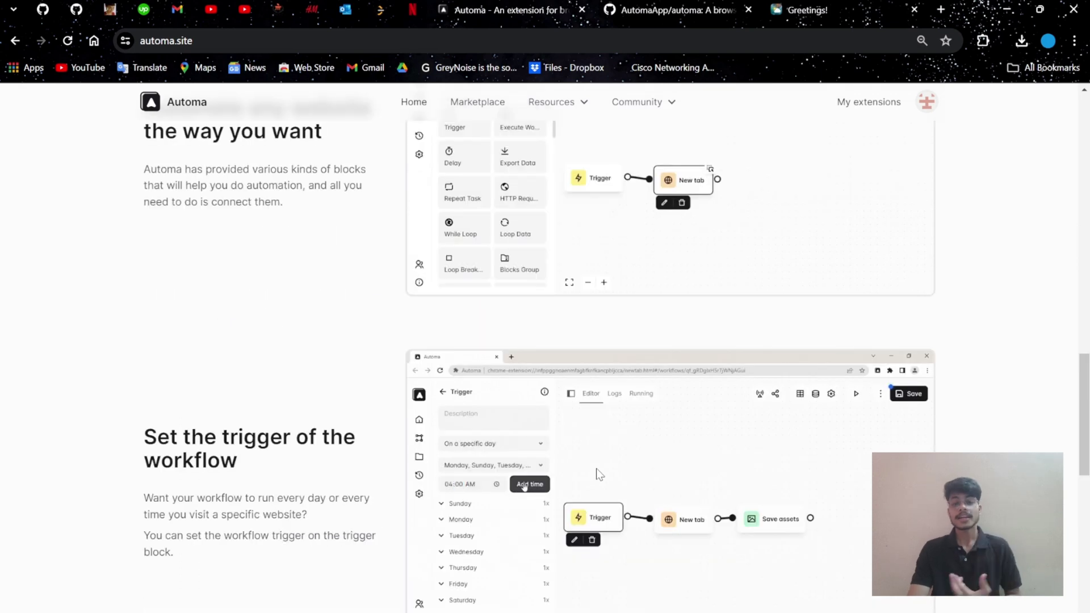
{"action": "scroll", "coordinate": [597, 474], "scroll_direction": "down", "scroll_amount": 4}
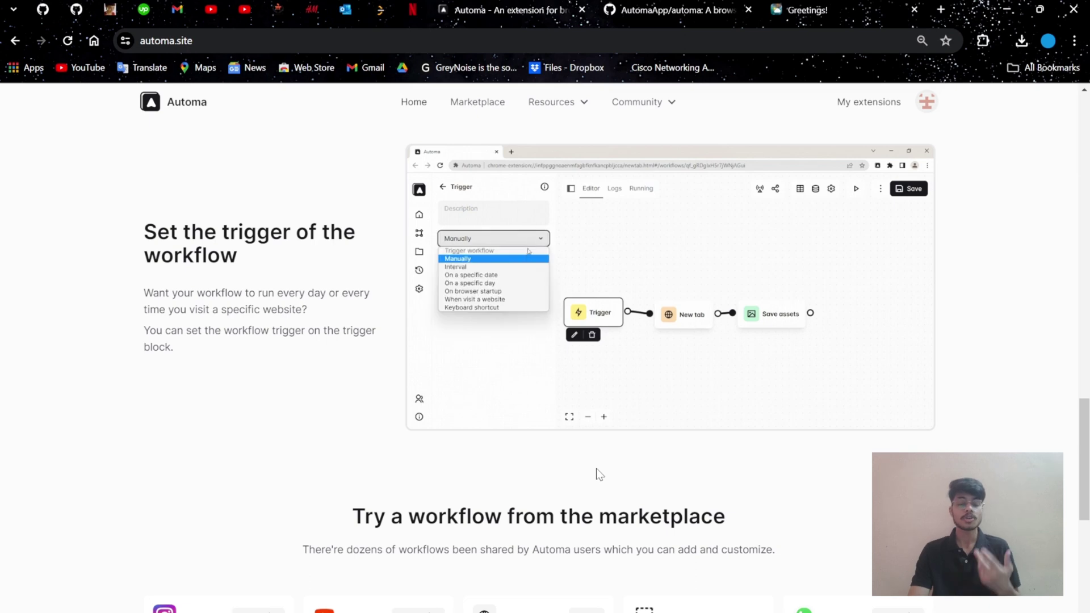
{"action": "scroll", "coordinate": [597, 408], "scroll_direction": "down", "scroll_amount": 6}
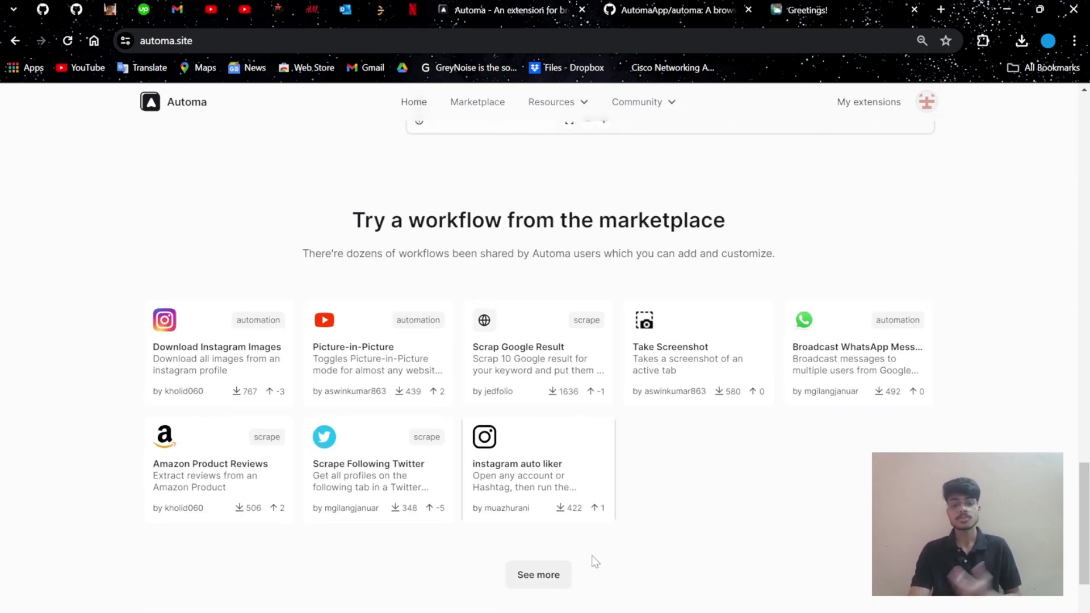
Open the full Automa Marketplace, browse the shared workflows, and check which learning resources the site offers.
{"action": "left_click", "coordinate": [537, 578]}
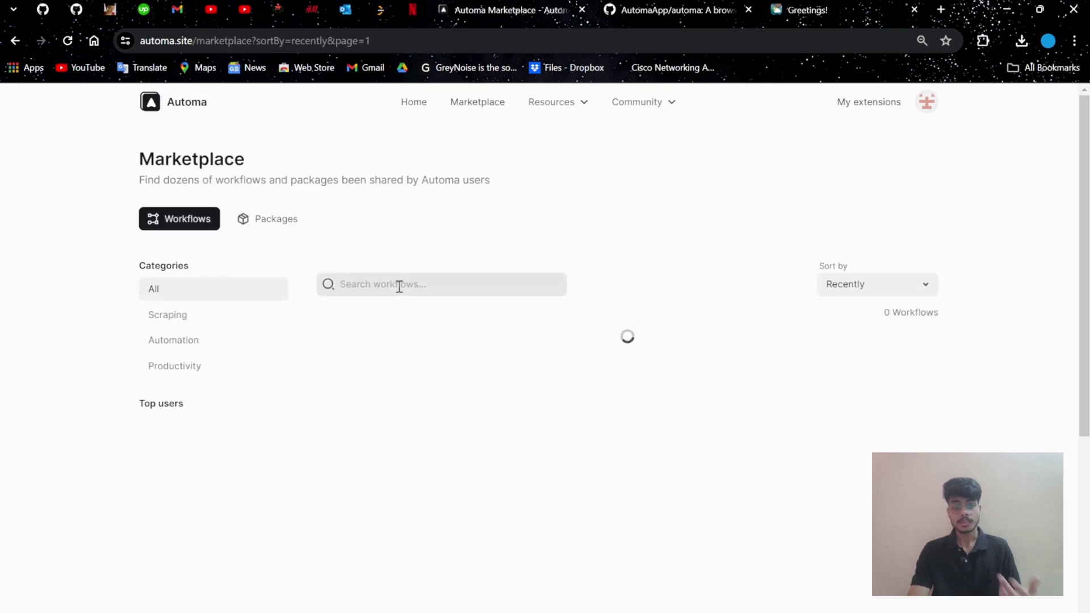
{"action": "scroll", "coordinate": [537, 356], "scroll_direction": "down", "scroll_amount": 3}
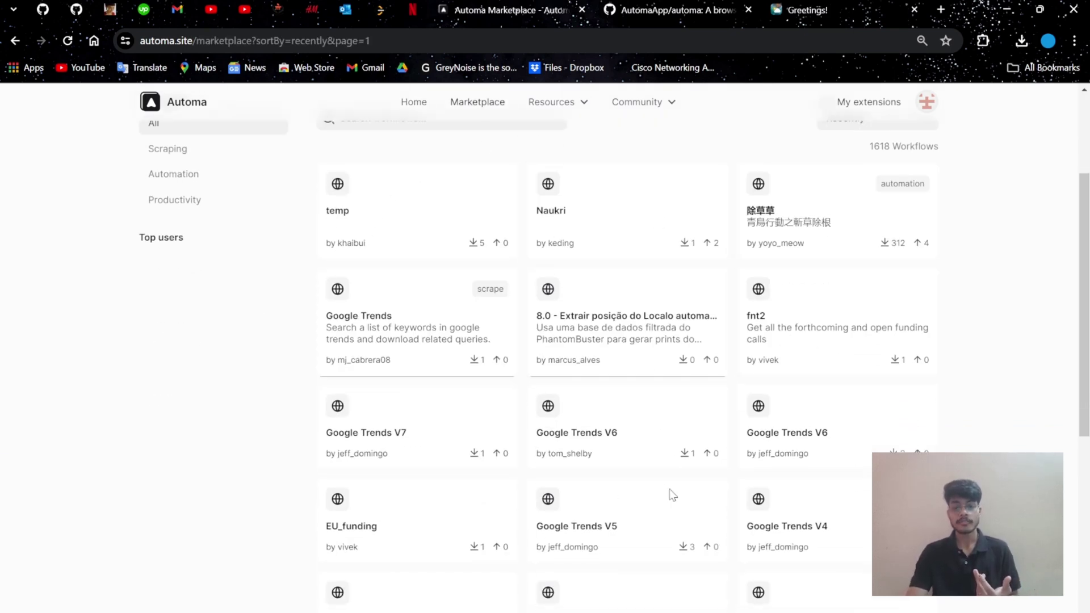
{"action": "scroll", "coordinate": [669, 494], "scroll_direction": "down", "scroll_amount": 4}
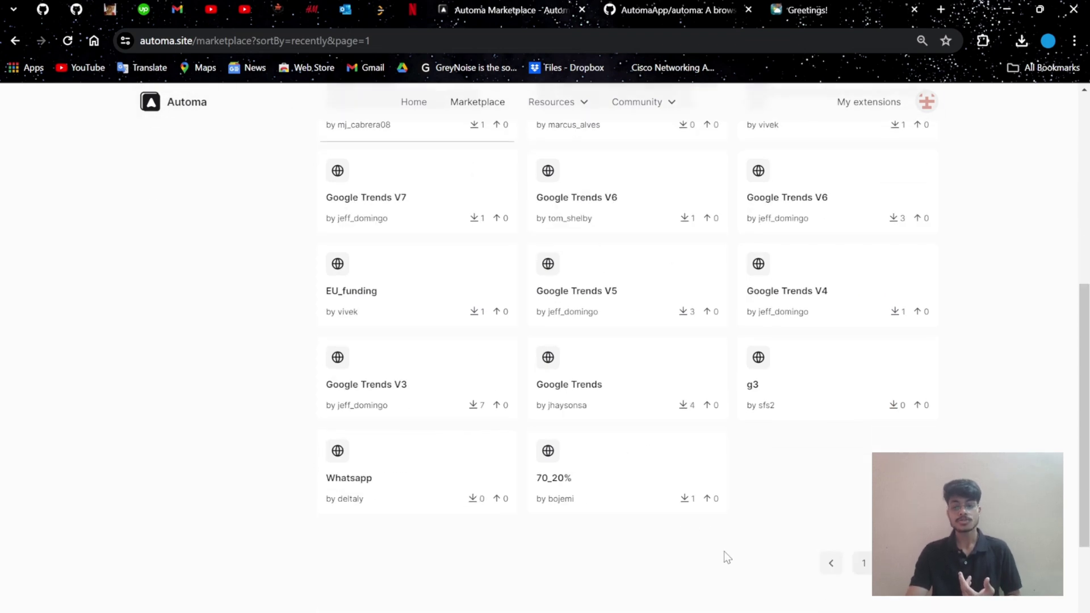
{"action": "scroll", "coordinate": [724, 550], "scroll_direction": "up", "scroll_amount": 7}
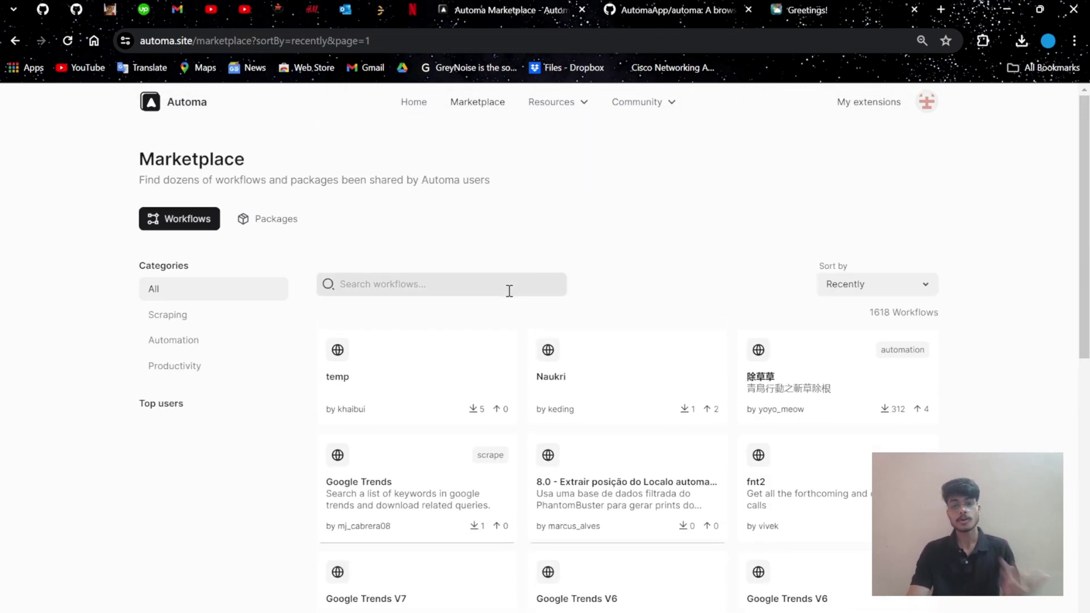
{"action": "left_click", "coordinate": [576, 105]}
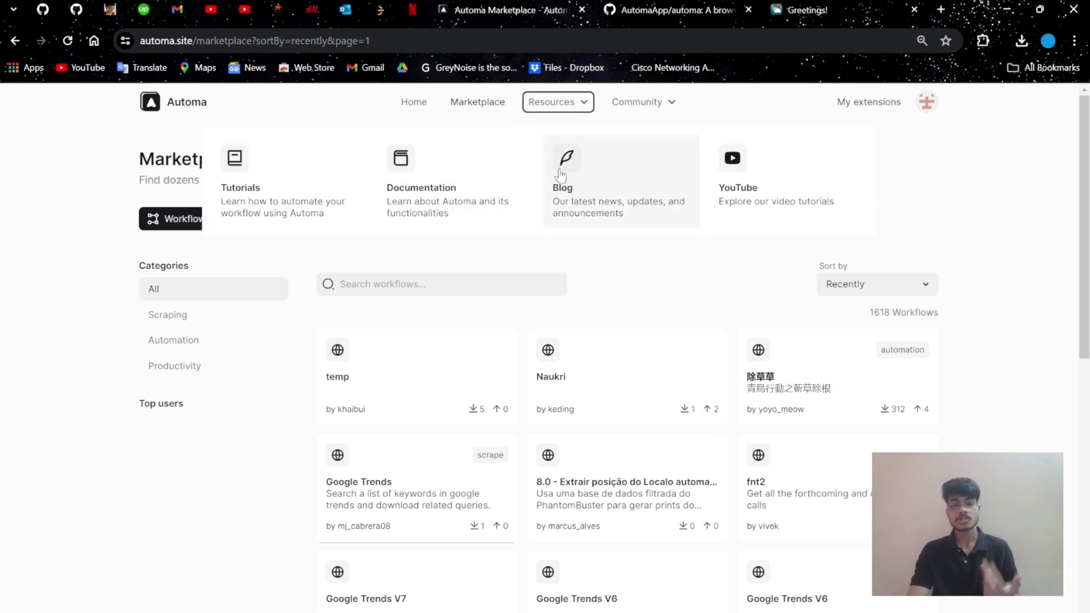
{"action": "left_click", "coordinate": [706, 307]}
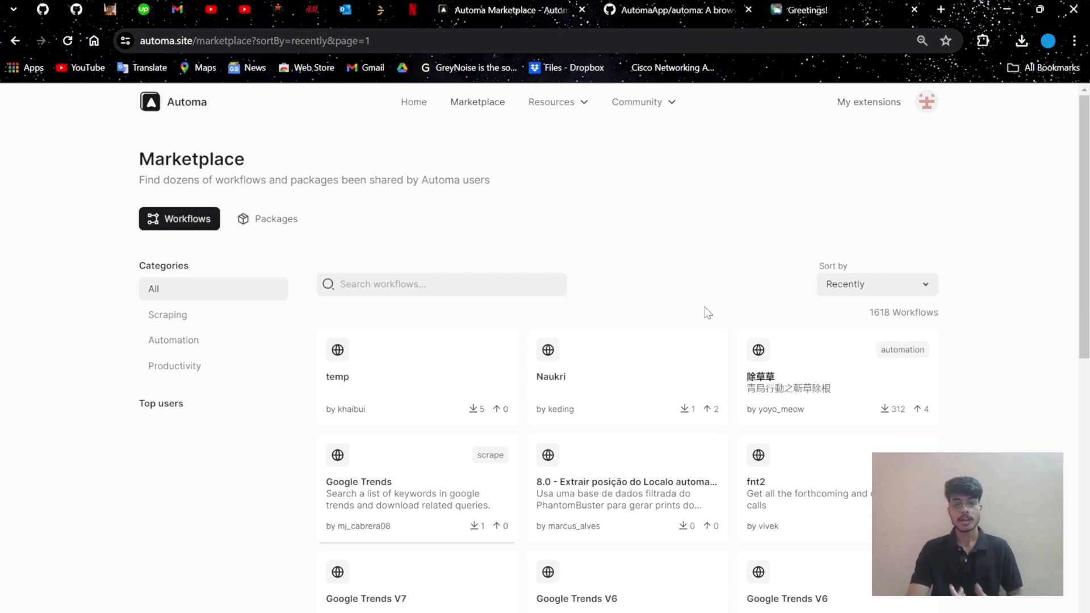
Go back to the Automa home page and look at the workflow editor preview with its connected blocks.
{"action": "left_click", "coordinate": [403, 107]}
{"action": "scroll", "coordinate": [791, 386], "scroll_direction": "down", "scroll_amount": 6}
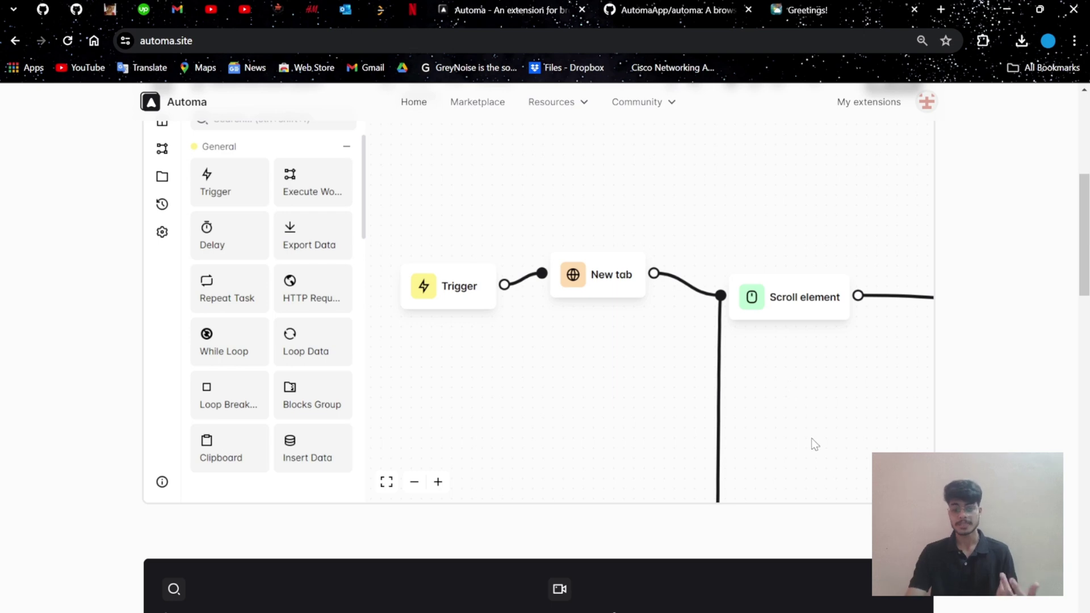
{"action": "scroll", "coordinate": [812, 442], "scroll_direction": "up", "scroll_amount": 6}
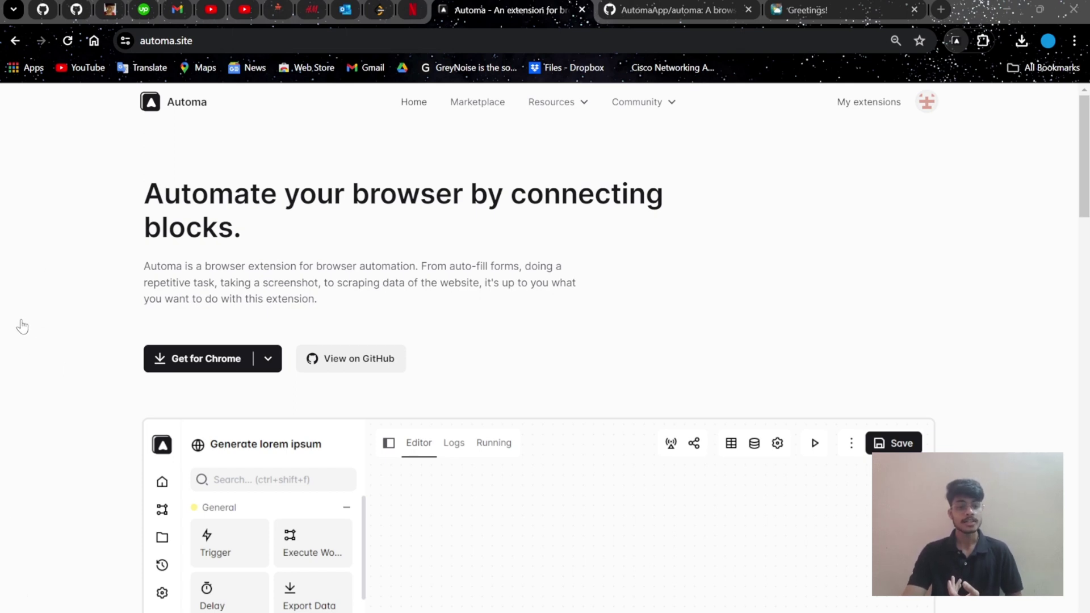
Launch Automa's element selector on the page, select the Community navigation item, and view its blocks and attributes.
{"action": "key", "text": "alt+p"}
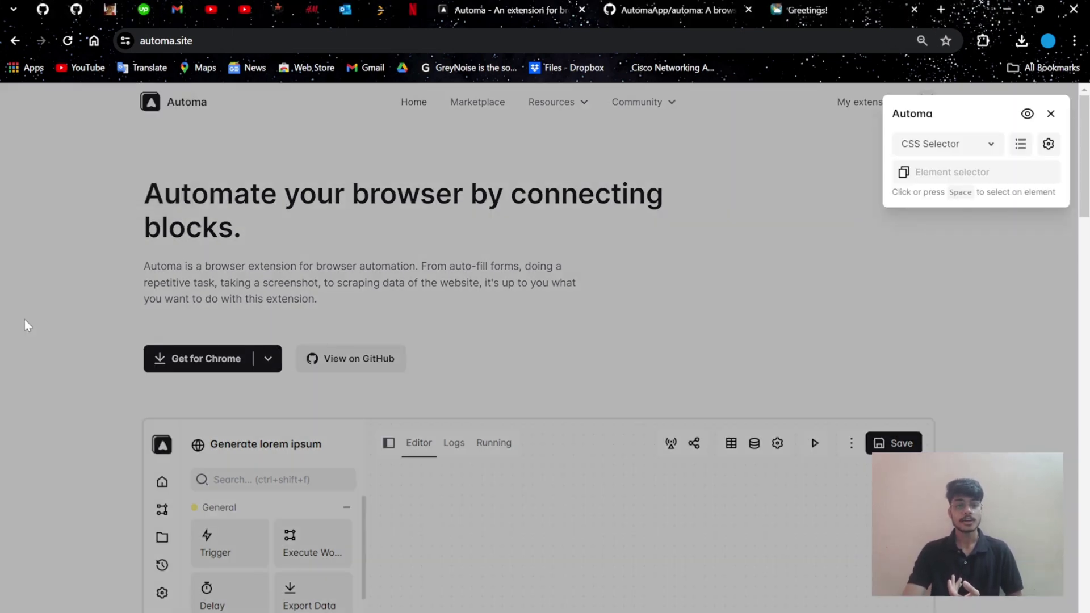
{"action": "left_click", "coordinate": [643, 103]}
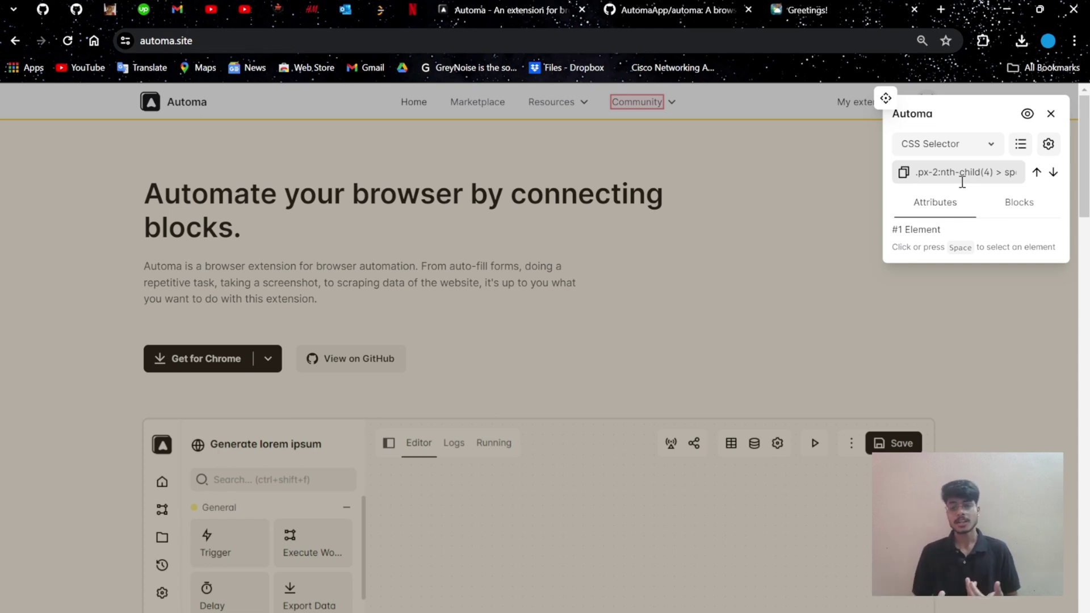
{"action": "left_click", "coordinate": [1016, 205]}
{"action": "left_click", "coordinate": [936, 204]}
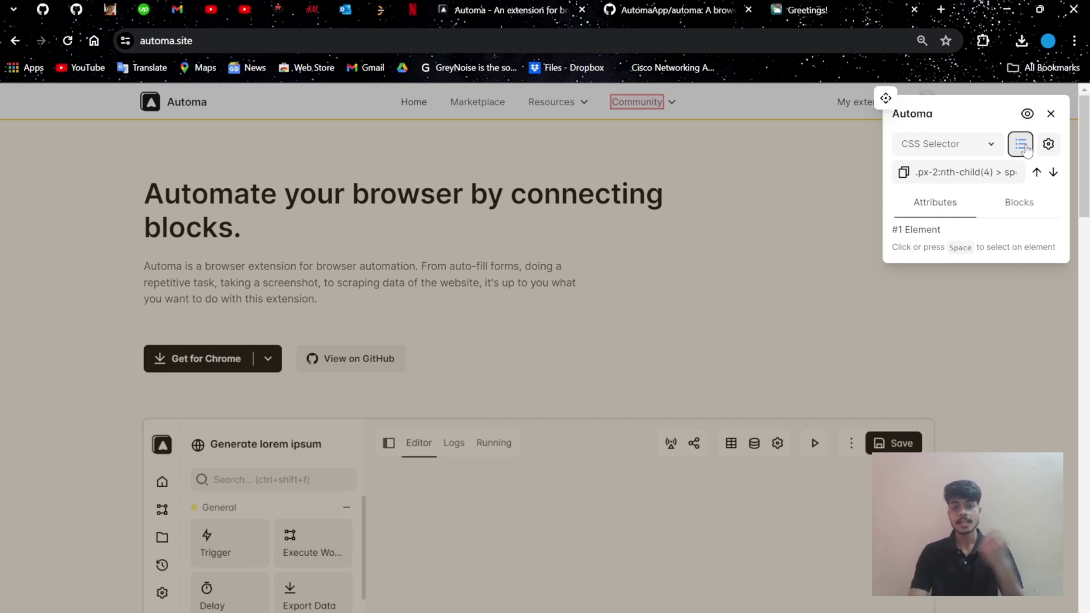
With list selection enabled and CSS Selector as the type, select the containers of the site's header navigation.
{"action": "left_click", "coordinate": [992, 147]}
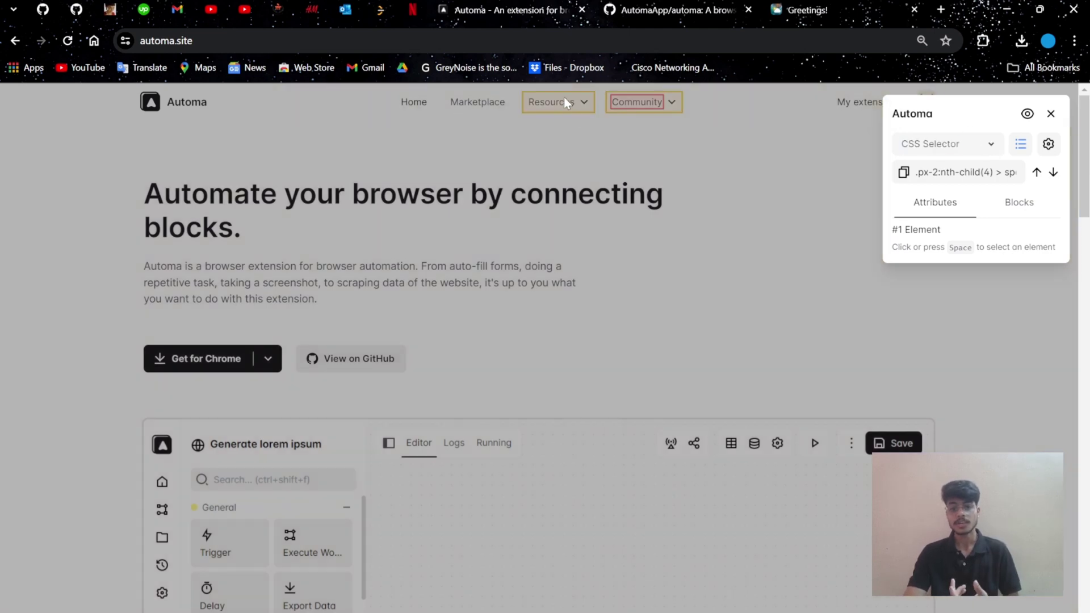
{"action": "left_click", "coordinate": [569, 120]}
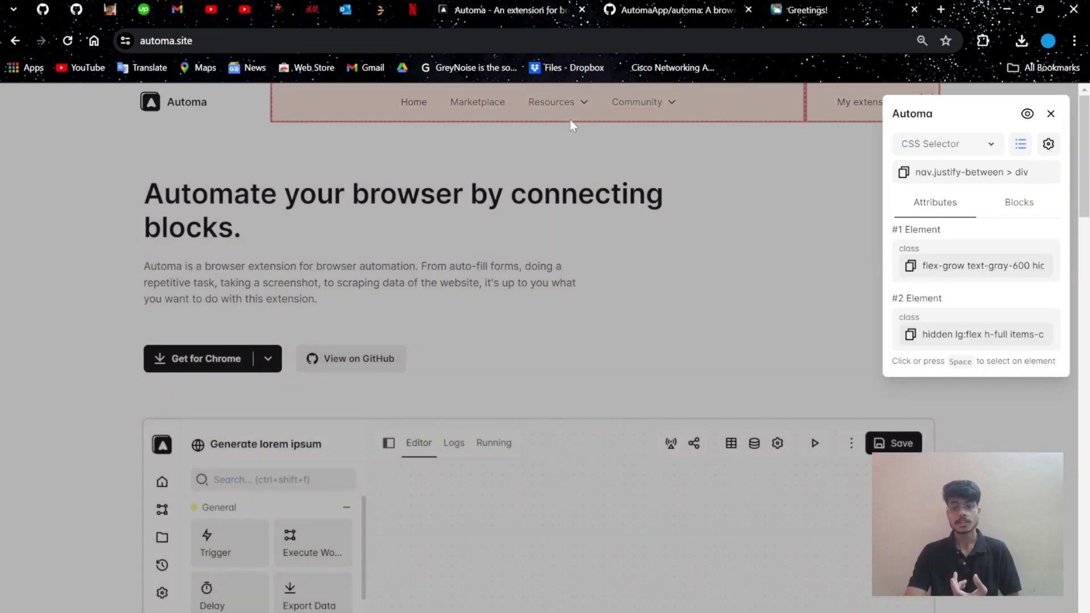
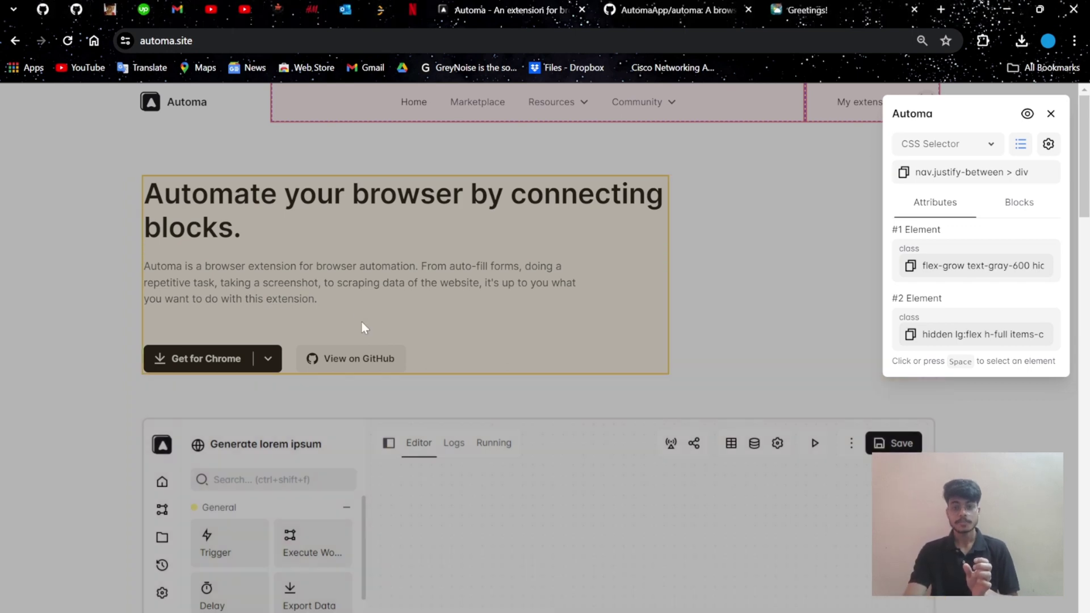
{"action": "left_click", "coordinate": [803, 13]}
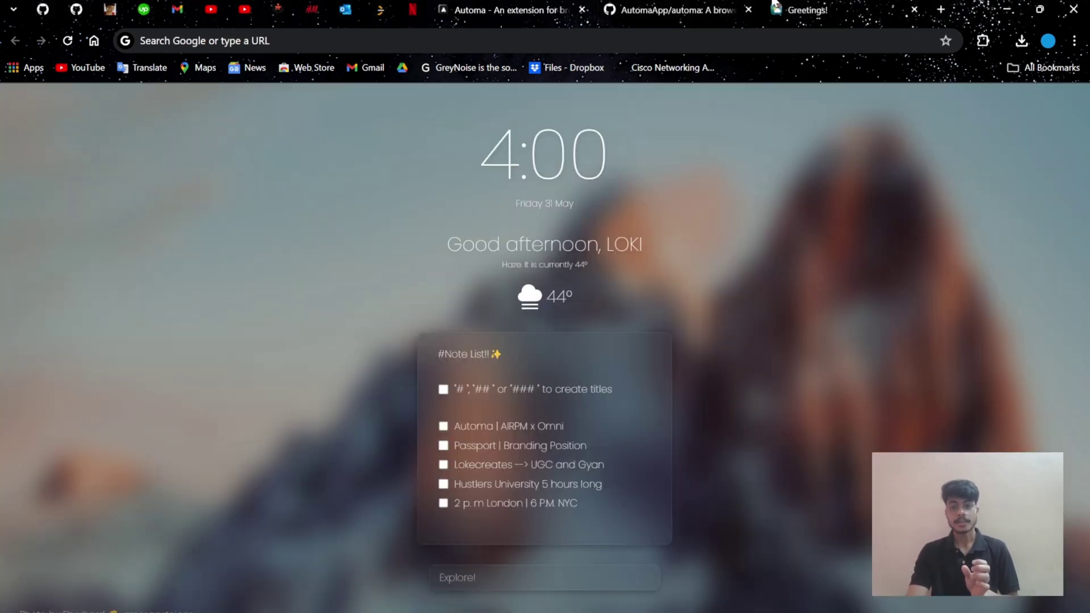
{"action": "left_click", "coordinate": [570, 574]}
{"action": "type", "text": "zxlks"}
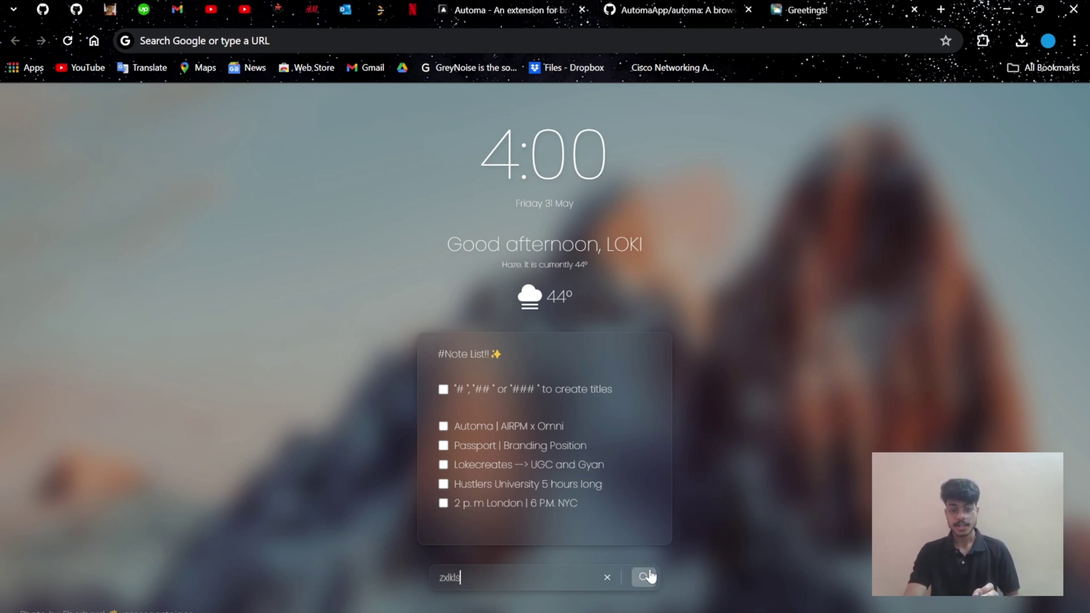
{"action": "key", "text": "BackSpace"}
{"action": "key", "text": "BackSpace"}
{"action": "key", "text": "BackSpace"}
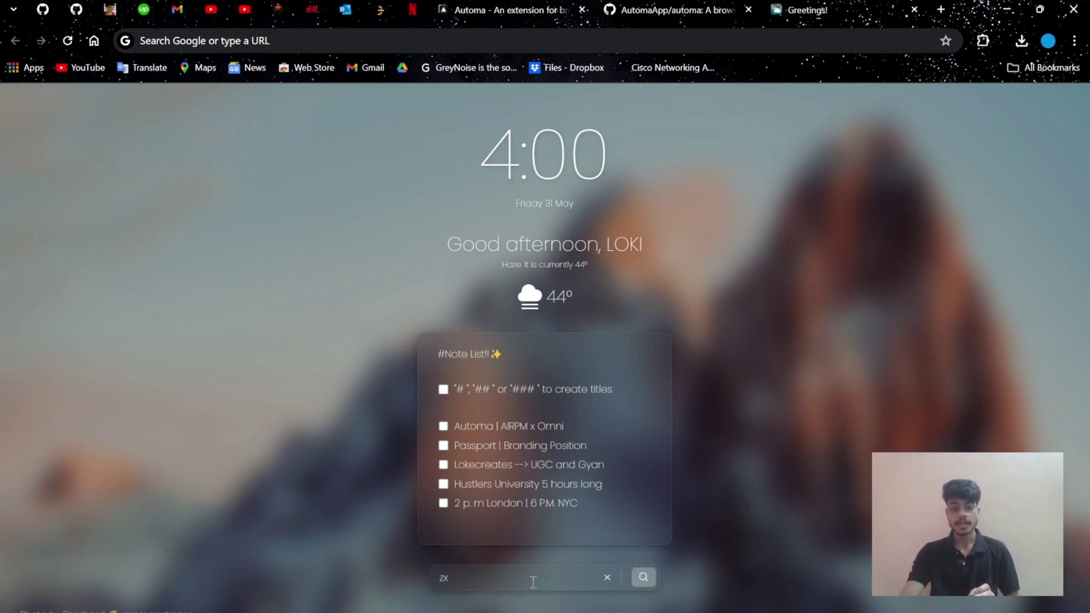
{"action": "key", "text": "BackSpace"}
{"action": "key", "text": "BackSpace"}
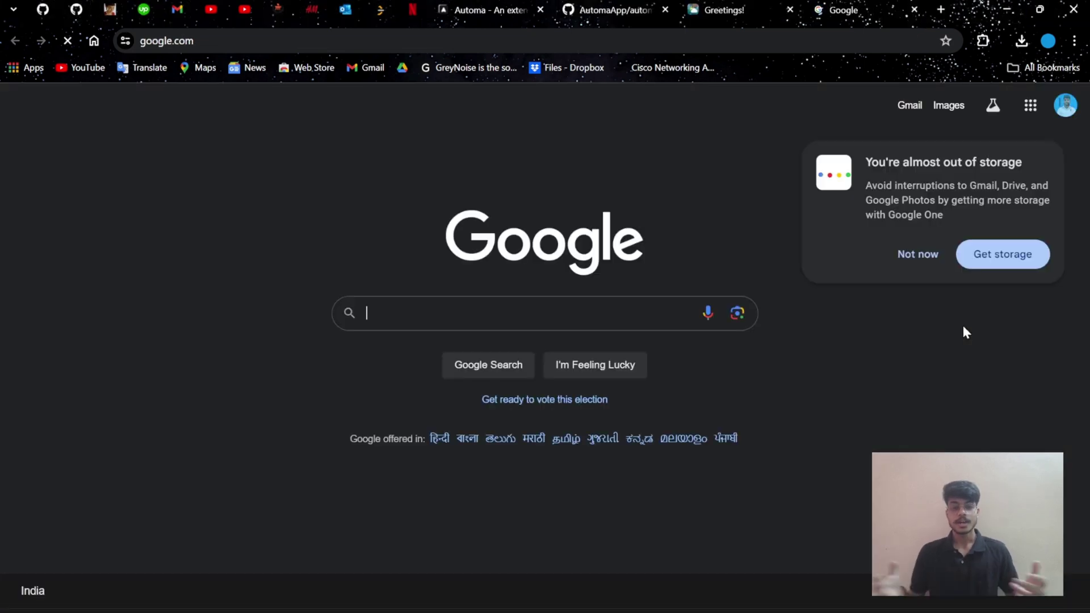
Search Google for "Automa Extension".
{"action": "type", "text": "Autom"}
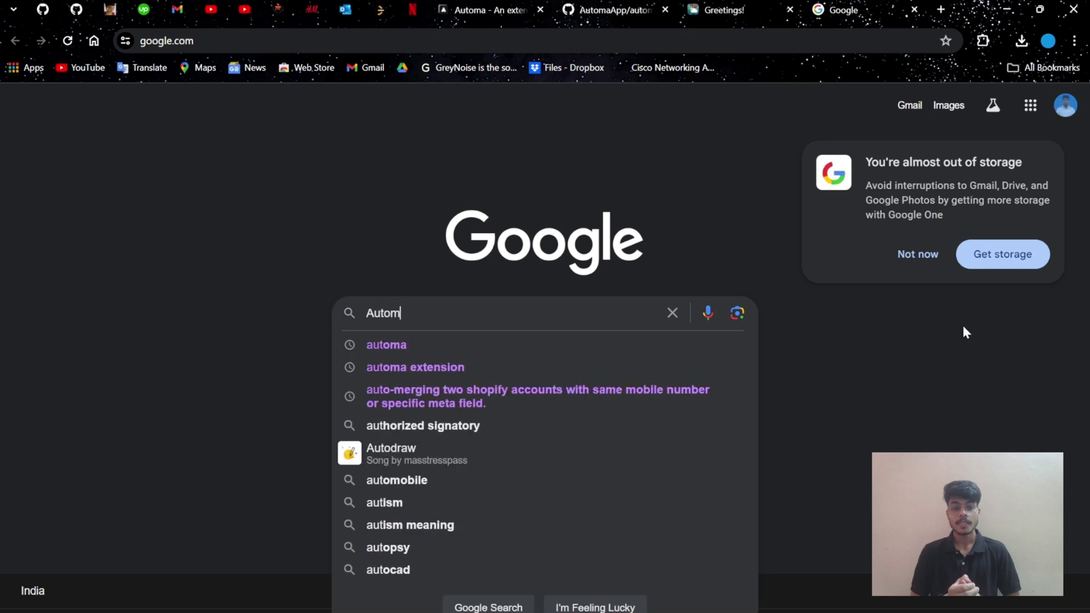
{"action": "type", "text": "a Extension"}
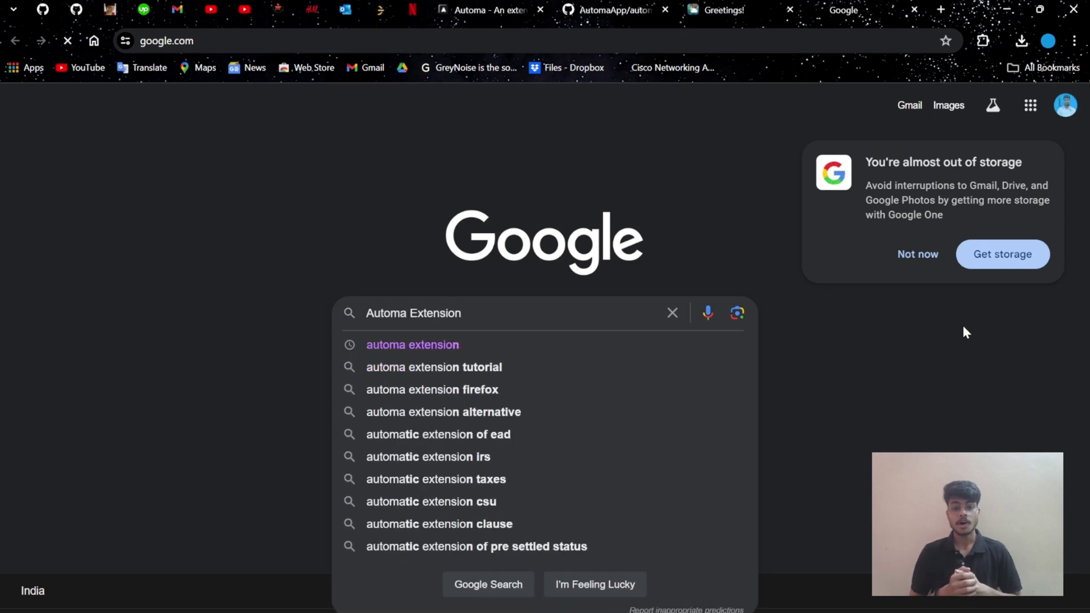
{"action": "key", "text": "Return"}
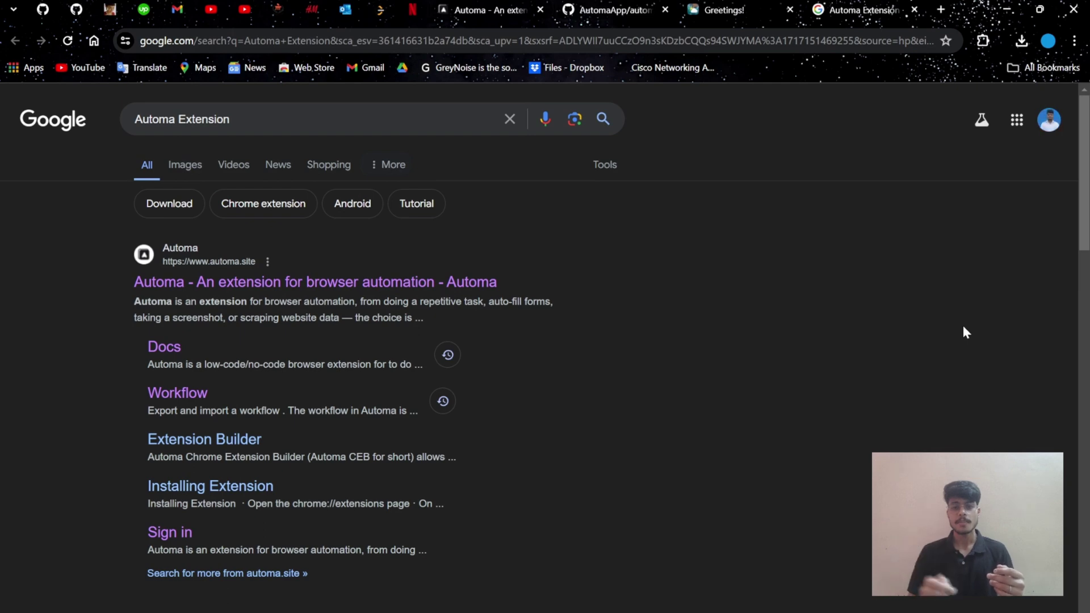
Revisit the AutomaApp/automa repository on GitHub, and return to the Automa home page.
{"action": "left_click", "coordinate": [590, 7]}
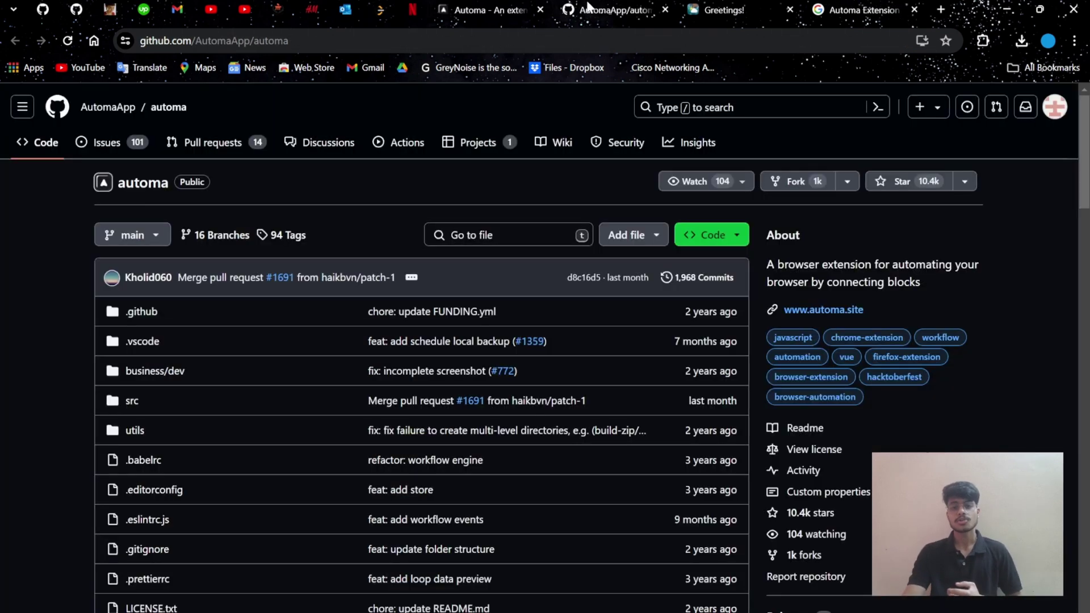
{"action": "left_click", "coordinate": [477, 3]}
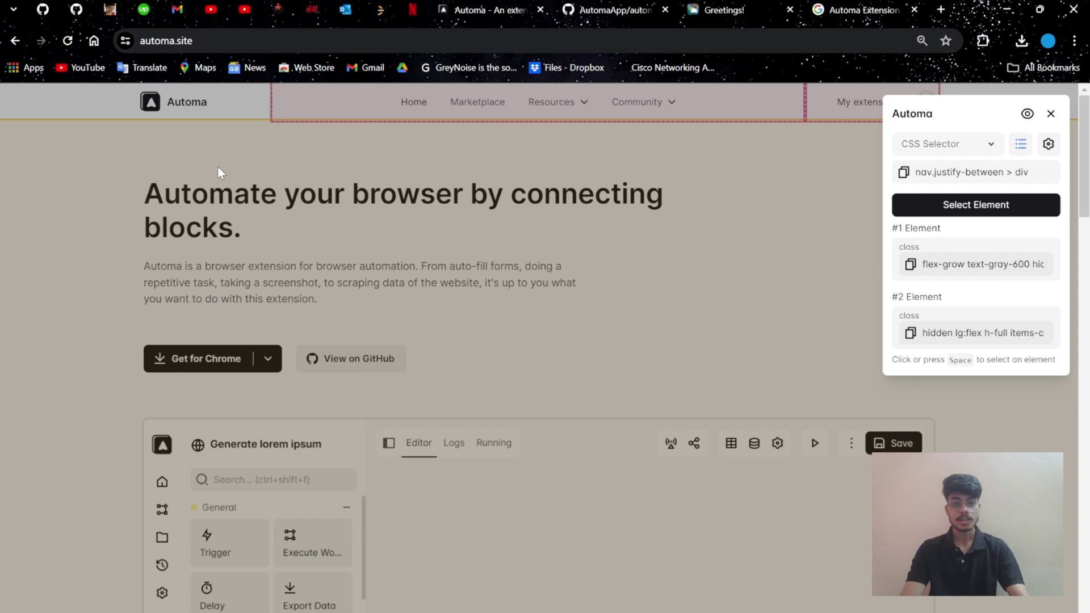
Open the Google home page in a new browser tab.
{"action": "left_click", "coordinate": [940, 10]}
{"action": "type", "text": "go"}
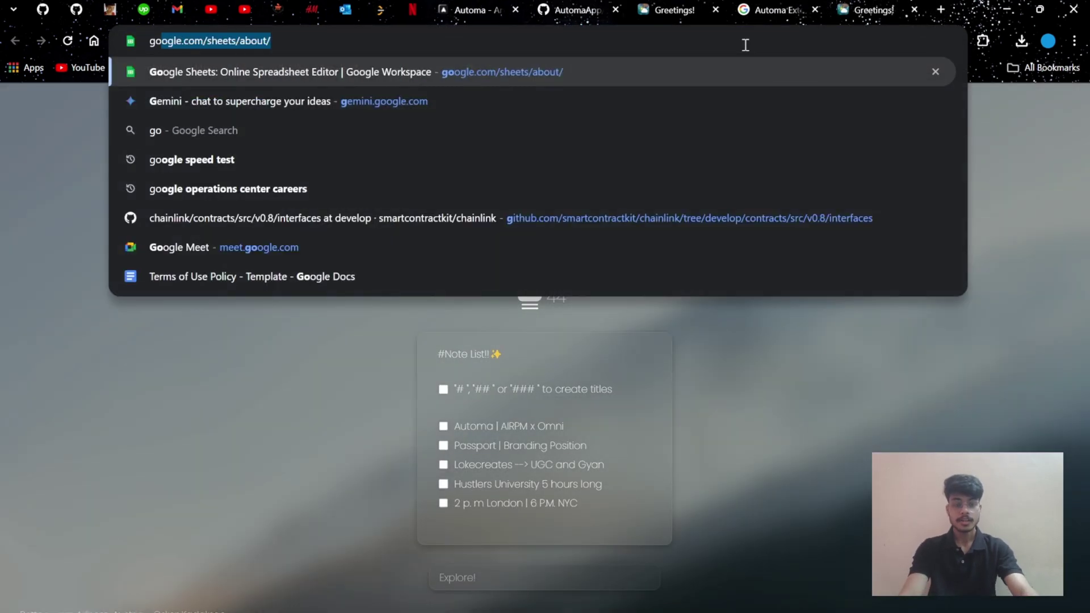
{"action": "type", "text": "gole."}
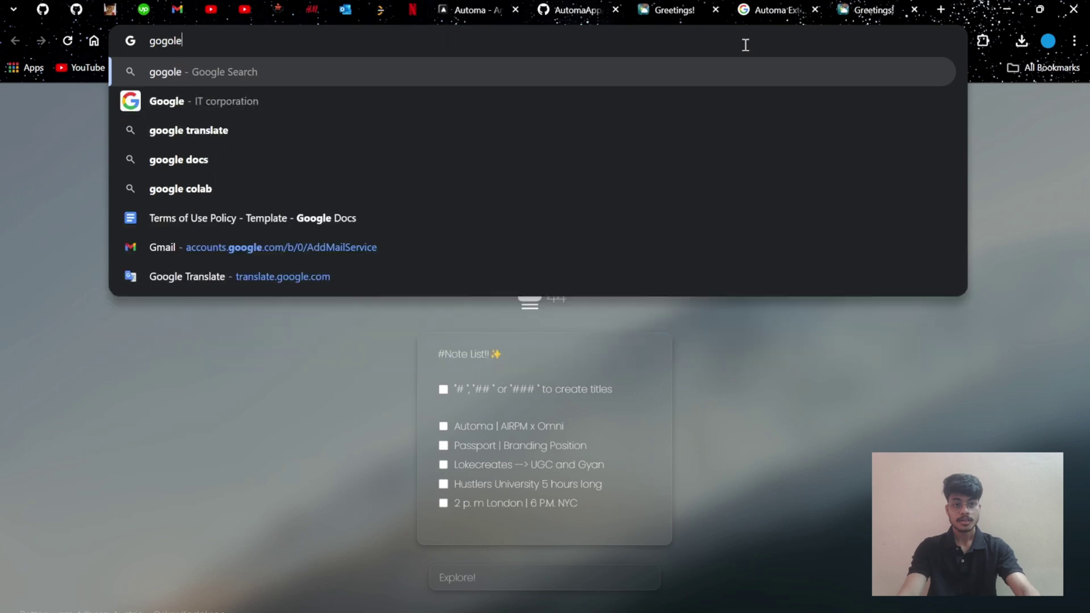
{"action": "type", "text": "com"}
{"action": "key", "text": "Return"}
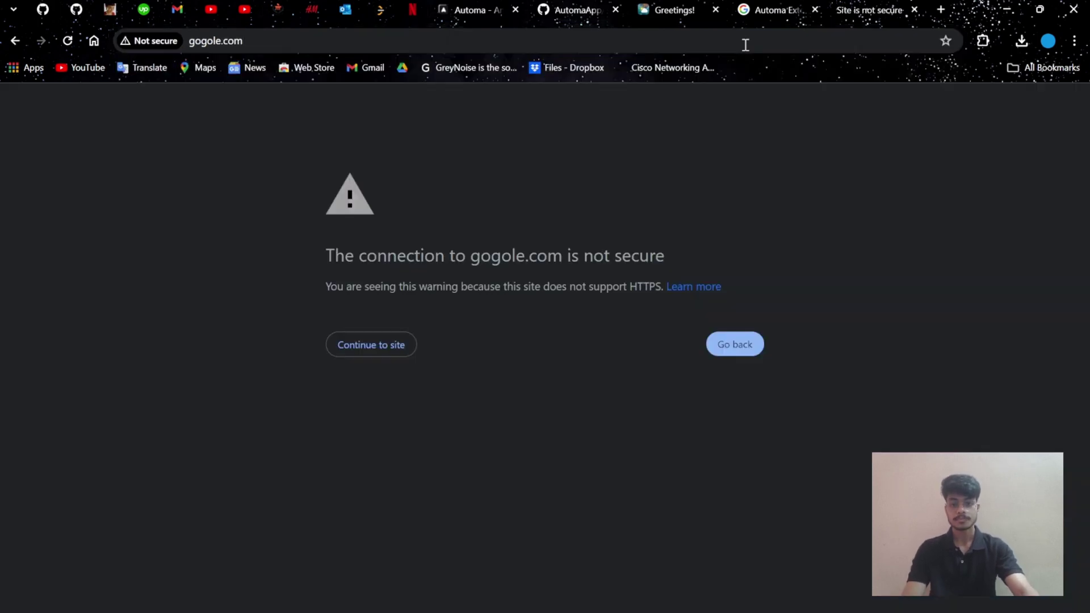
{"action": "left_click", "coordinate": [348, 341]}
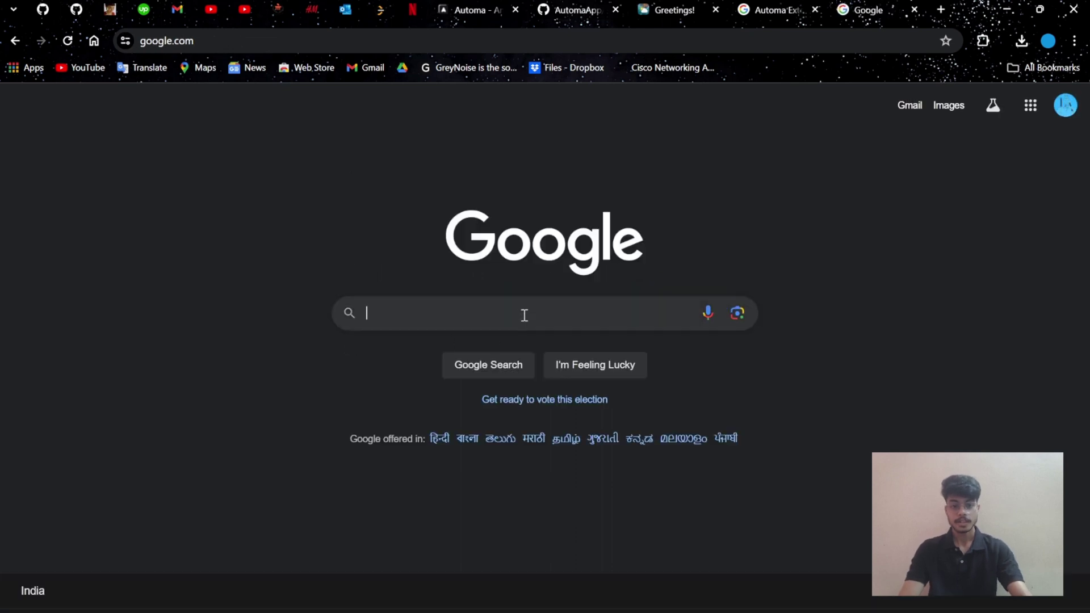
Launch Automa's element selector on the Google home page and select the search box using the CSS Selector type.
{"action": "left_click", "coordinate": [524, 315]}
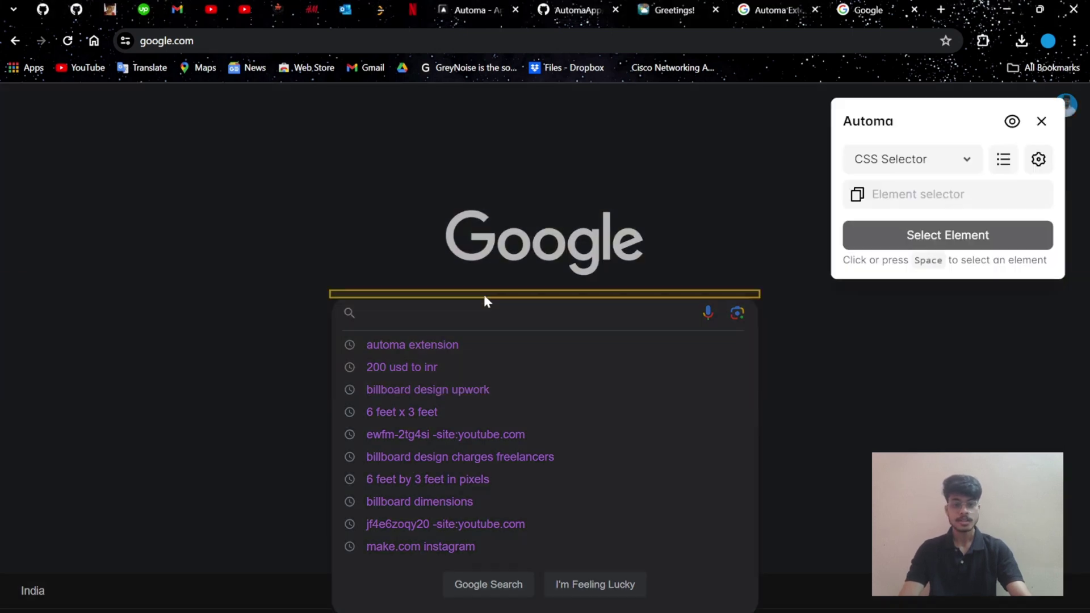
{"action": "left_click", "coordinate": [482, 312]}
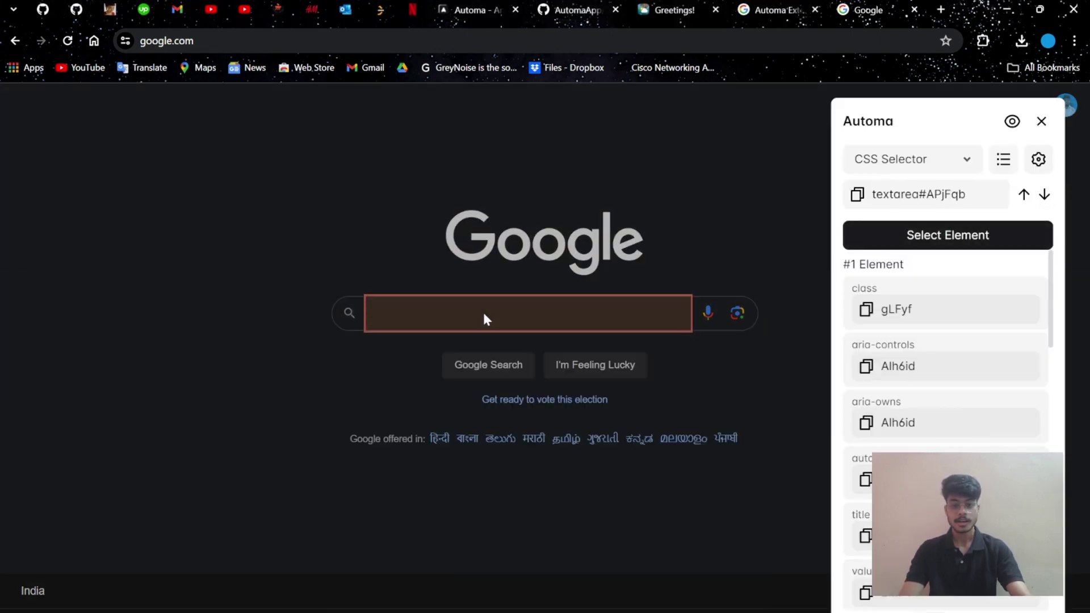
{"action": "left_click", "coordinate": [931, 236]}
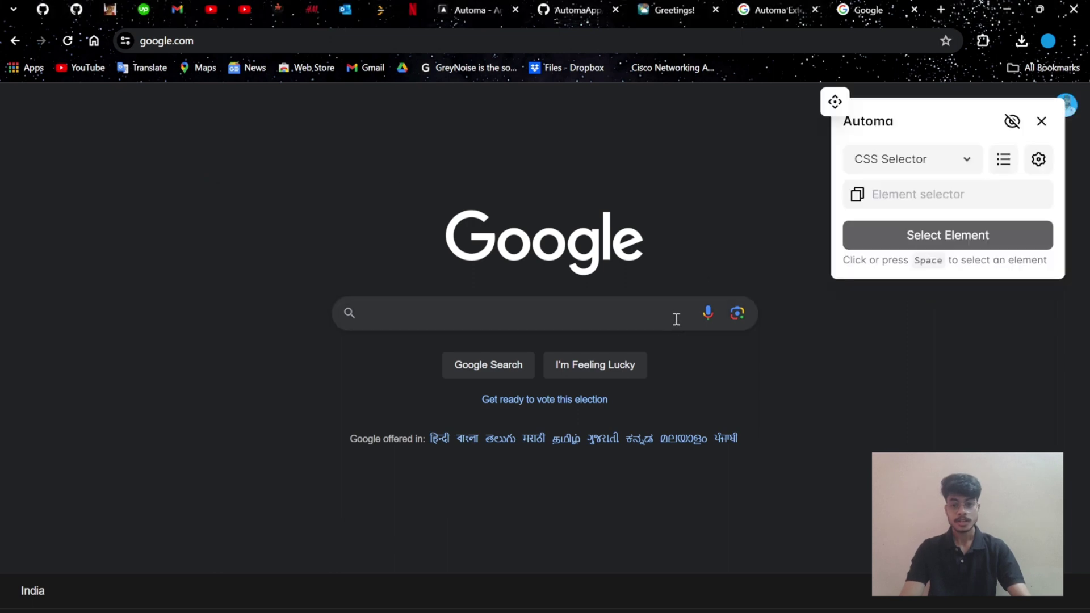
Try to pick the search icon and search box while Automa's element highlighting is hidden.
{"action": "left_click", "coordinate": [349, 313]}
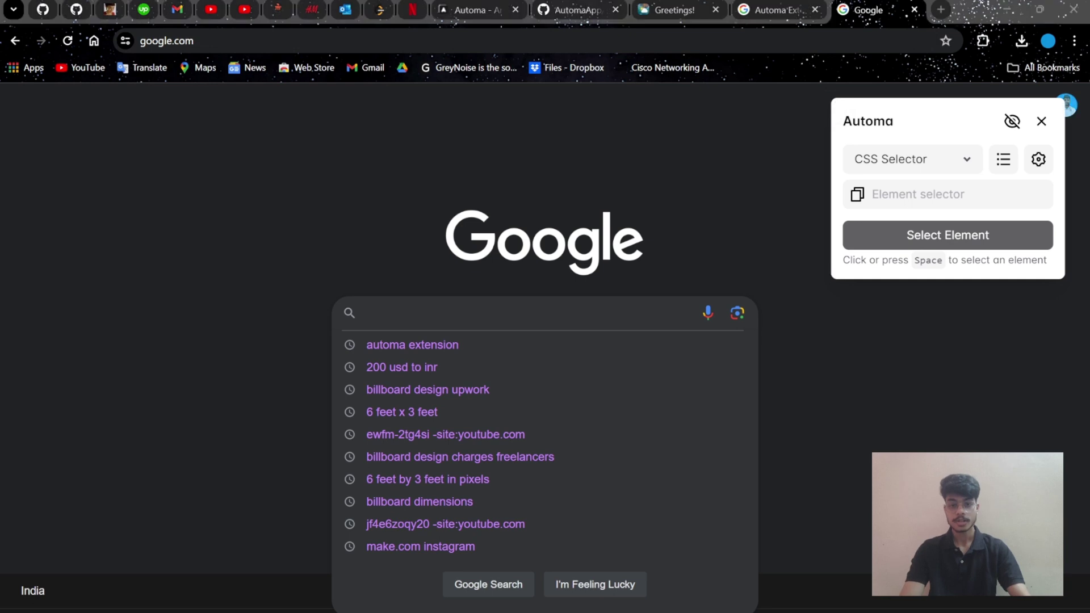
{"action": "left_click", "coordinate": [215, 172]}
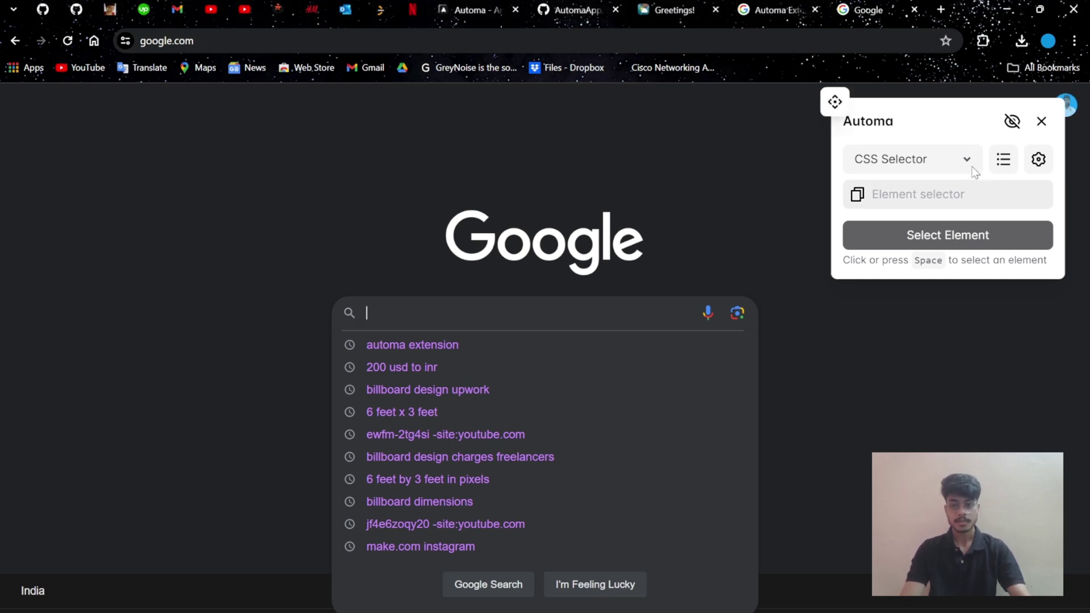
{"action": "left_click", "coordinate": [834, 102]}
{"action": "left_click", "coordinate": [355, 316]}
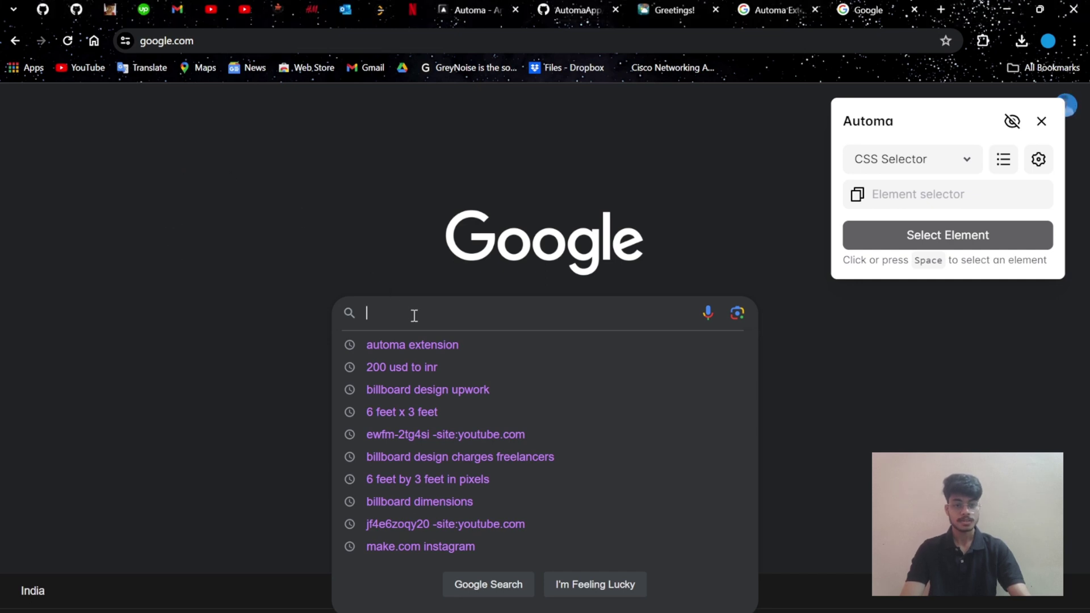
{"action": "left_click", "coordinate": [1013, 192]}
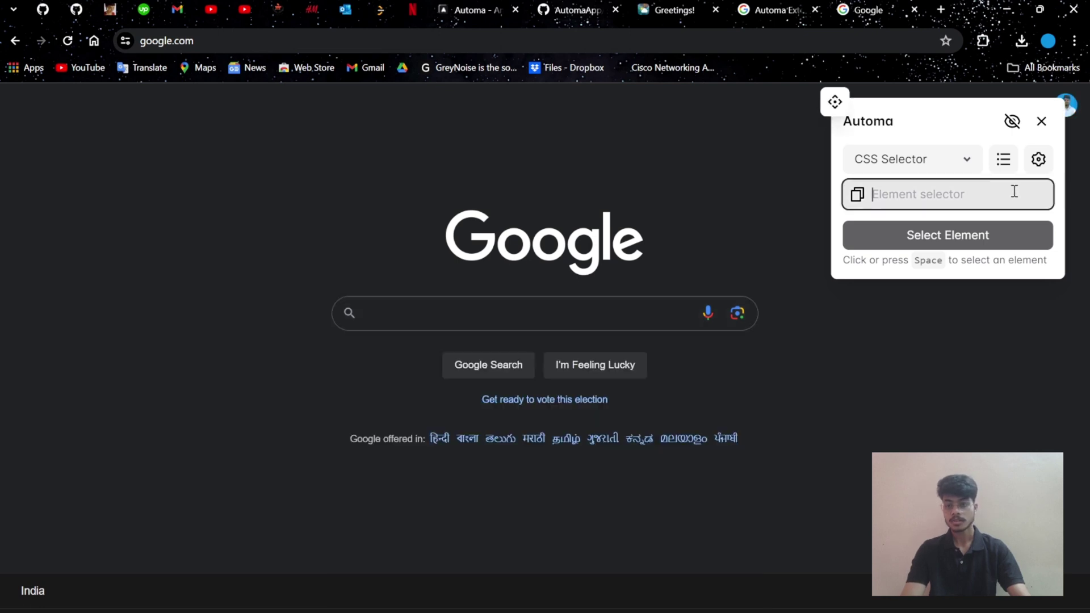
{"action": "left_click", "coordinate": [620, 313]}
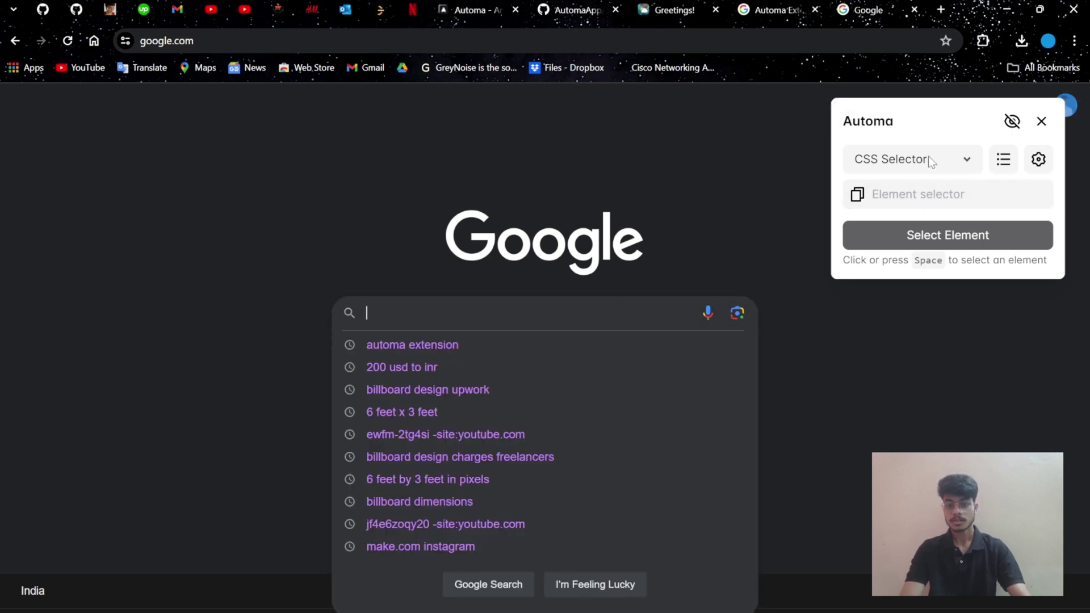
Turn Automa's element highlighting back on and select the container of Google's search icon.
{"action": "left_click", "coordinate": [1013, 122]}
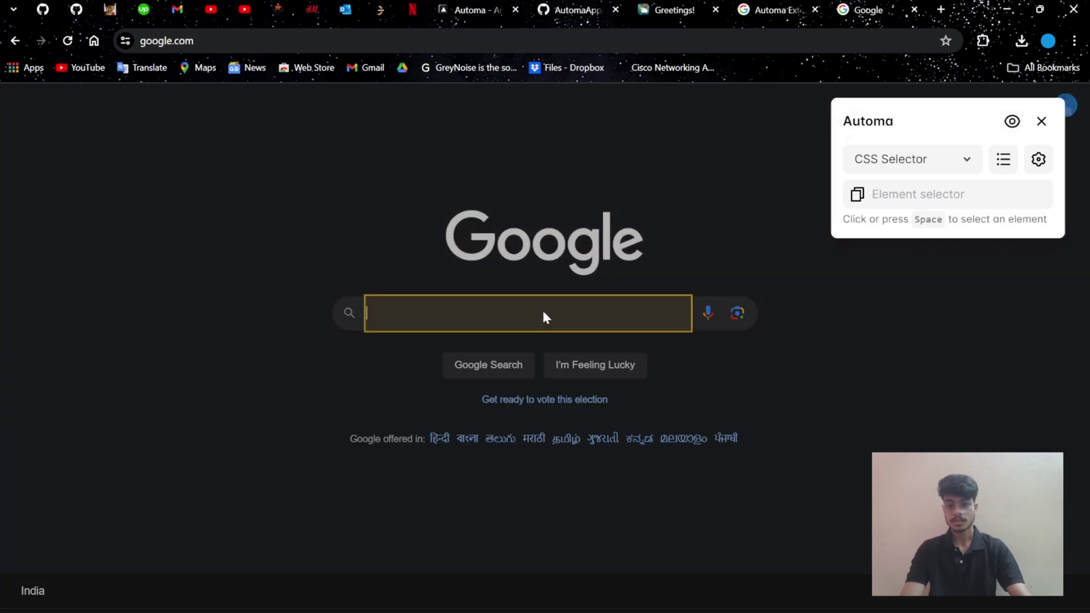
{"action": "left_click", "coordinate": [354, 327]}
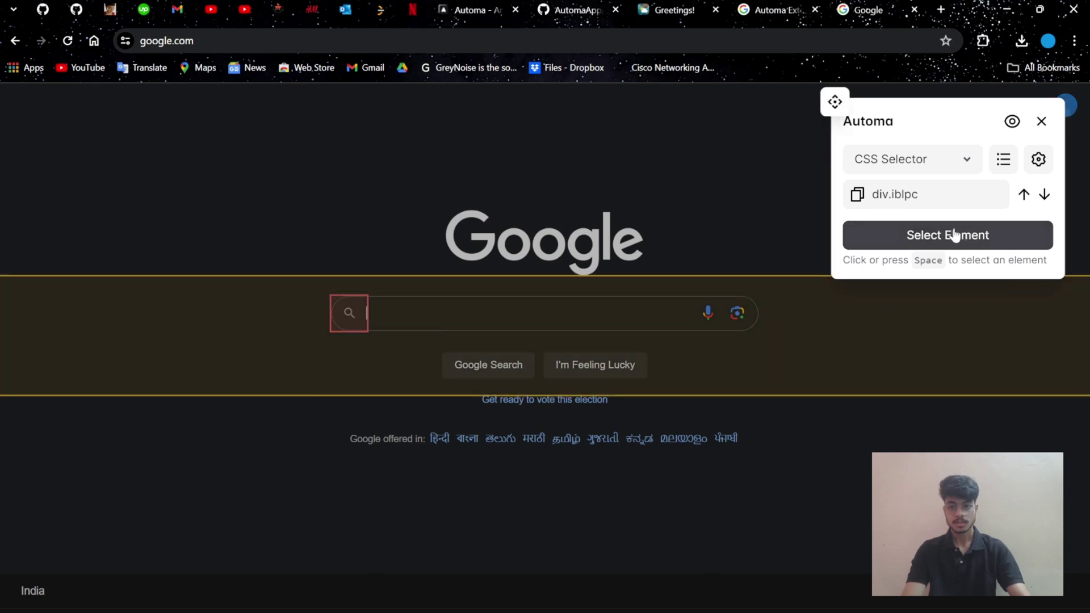
{"action": "left_click", "coordinate": [953, 235]}
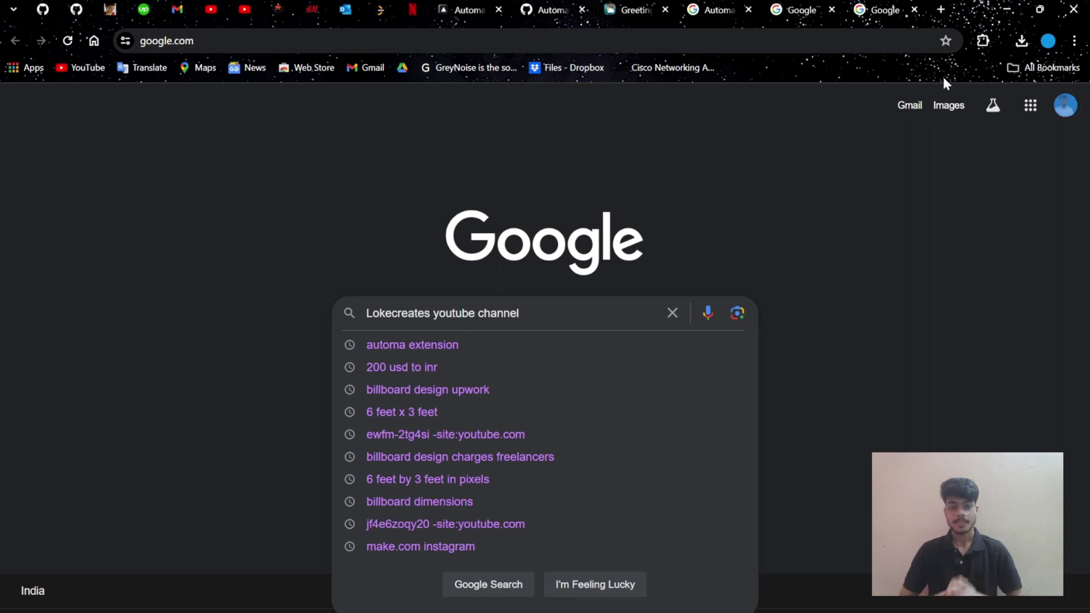
Launch Automa's element selector on the Google page with the "Lokecreates youtube channel" query and select its search box.
{"action": "left_click", "coordinate": [942, 79]}
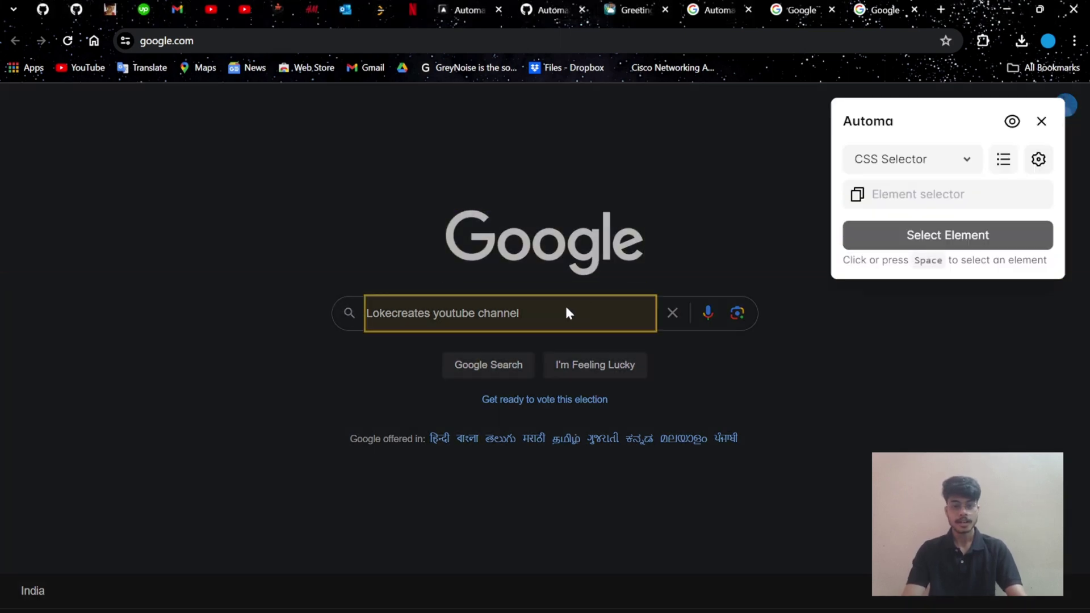
{"action": "left_click", "coordinate": [614, 312]}
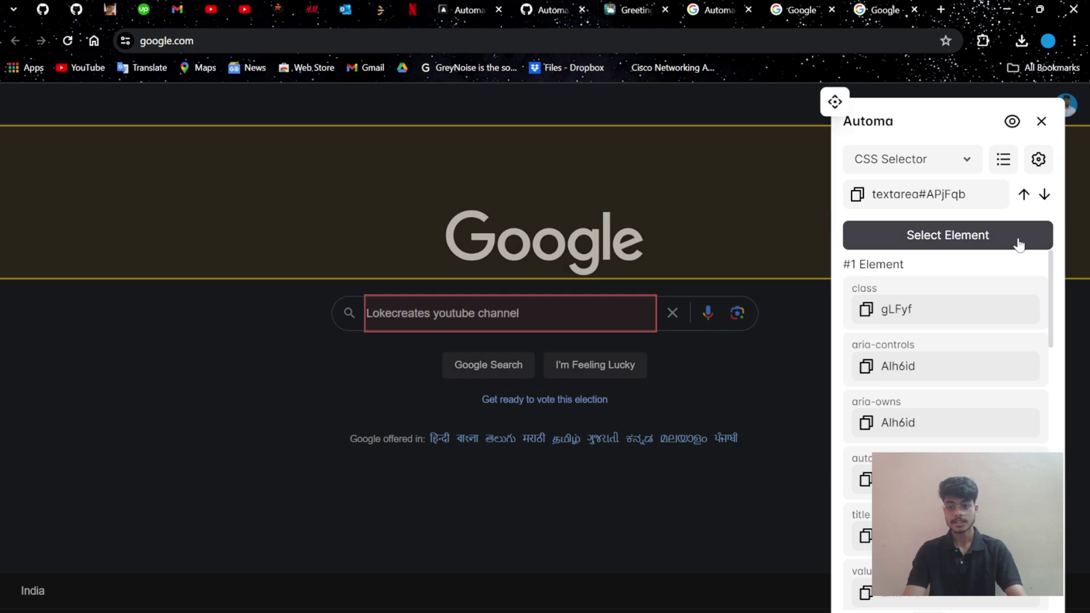
{"action": "left_click", "coordinate": [1016, 240]}
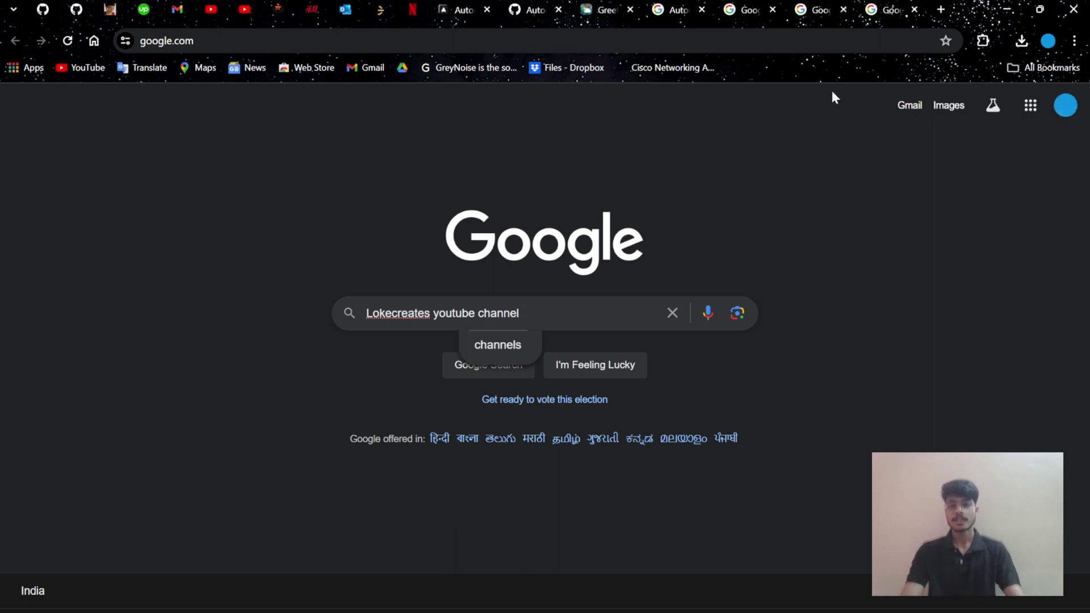
Return to the Automa home page and close the element selector there.
{"action": "left_click", "coordinate": [830, 3]}
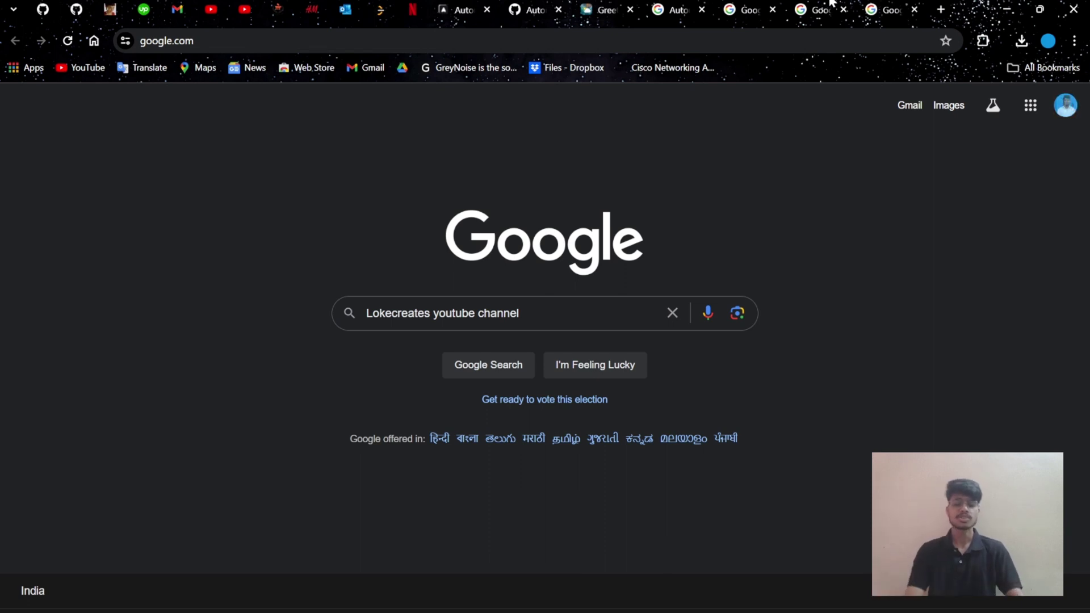
{"action": "left_click", "coordinate": [464, 3]}
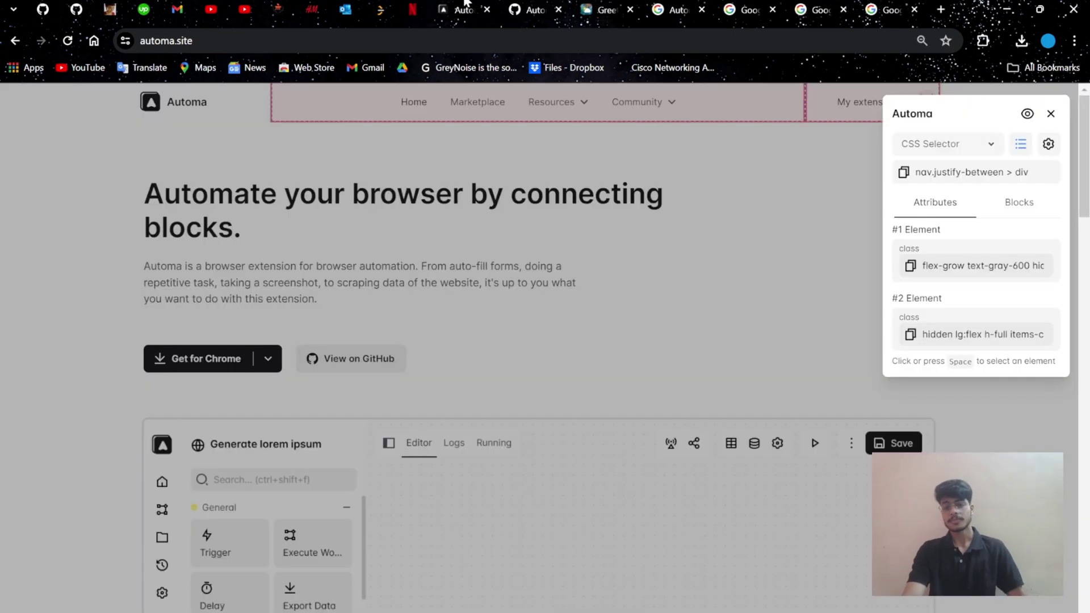
{"action": "left_click", "coordinate": [1051, 114]}
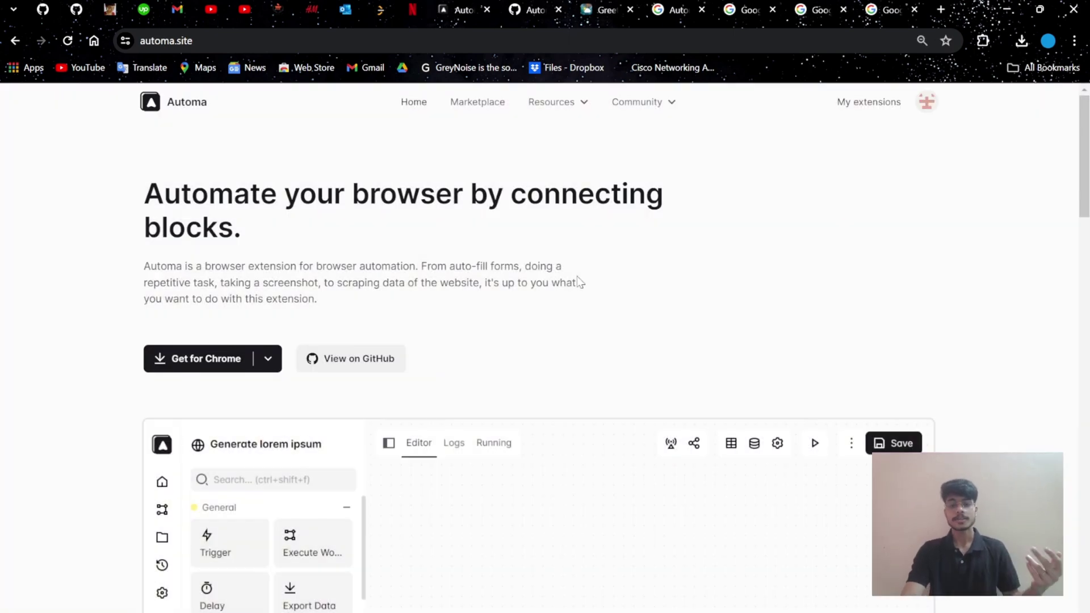